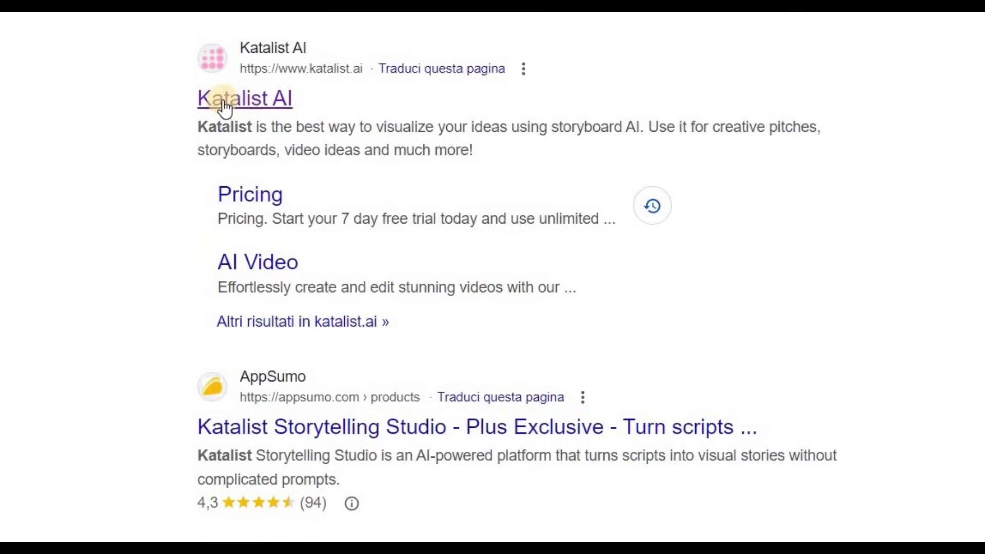
- Open the Katalist AI site from the search results and scroll to 'Cast AI actors into your story'
click(218, 97)
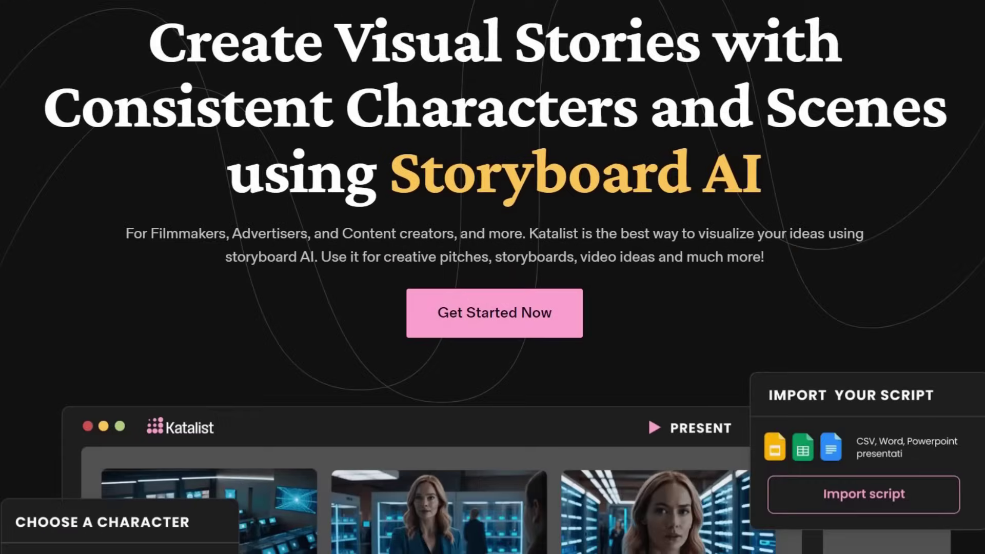
scroll(493, 277, down, 3)
scroll(492, 277, down, 4)
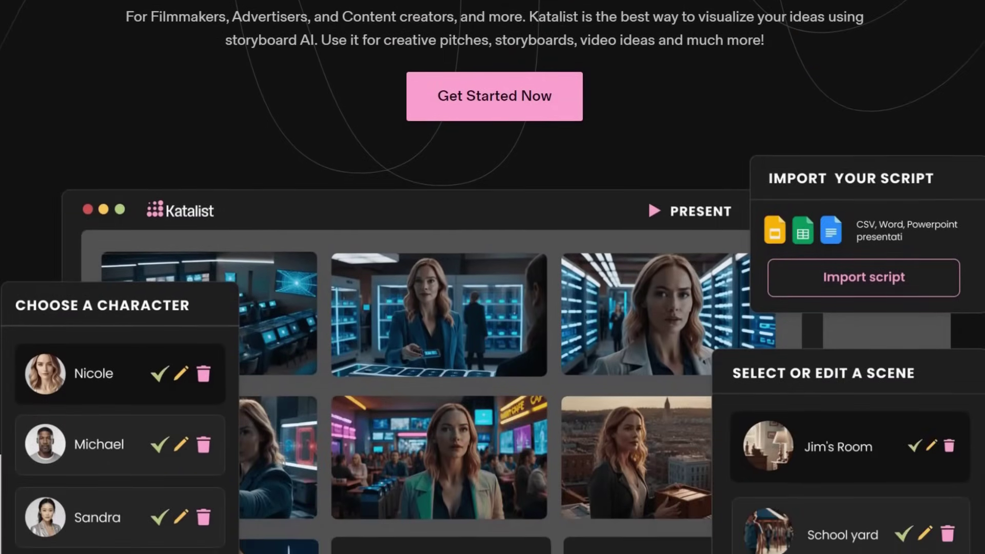
scroll(492, 277, down, 4)
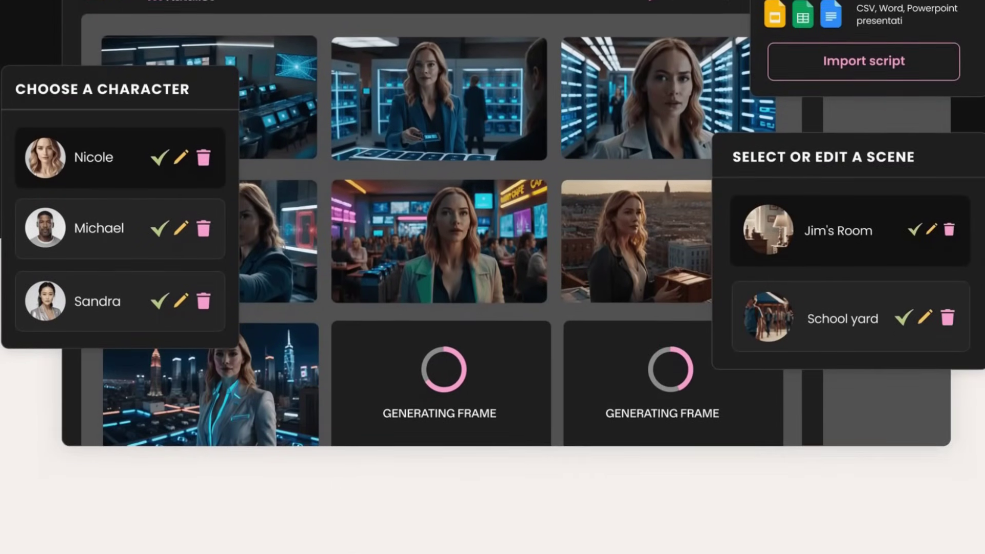
scroll(492, 277, down, 4)
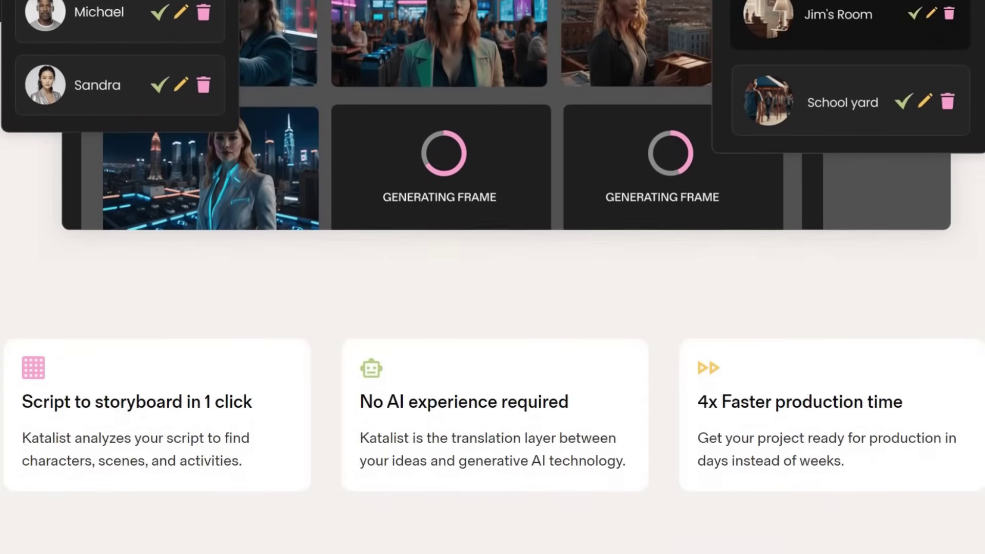
scroll(492, 277, down, 4)
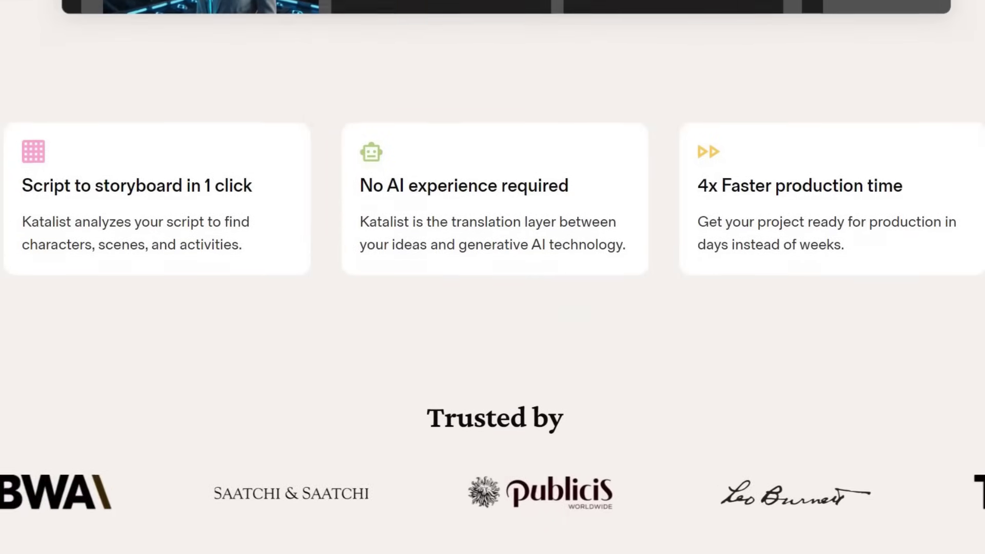
scroll(492, 277, down, 4)
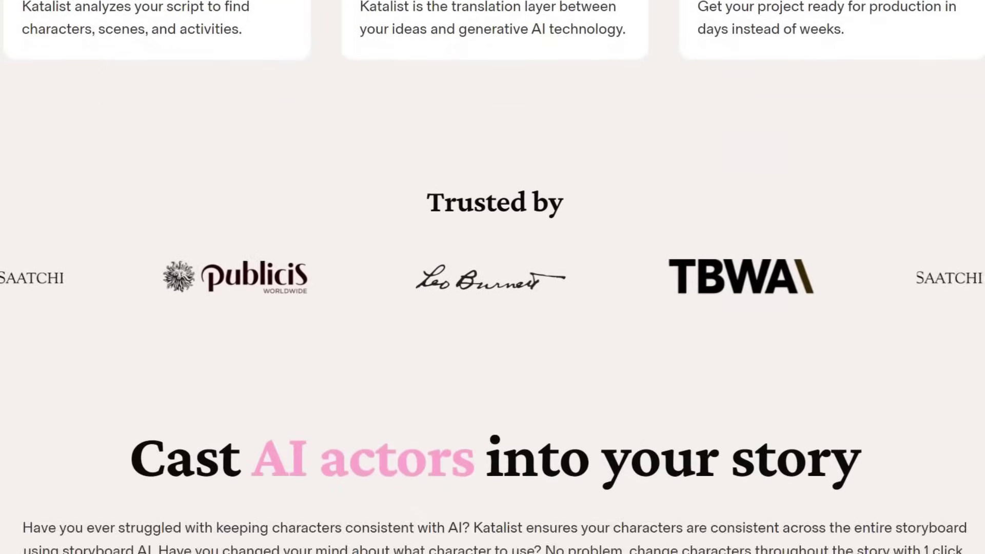
scroll(492, 277, down, 4)
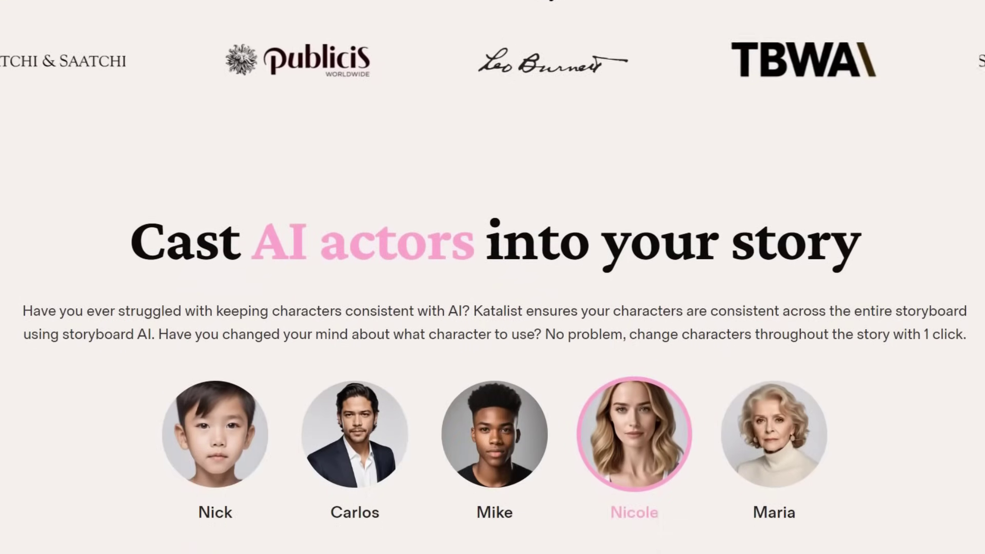
scroll(492, 276, down, 2)
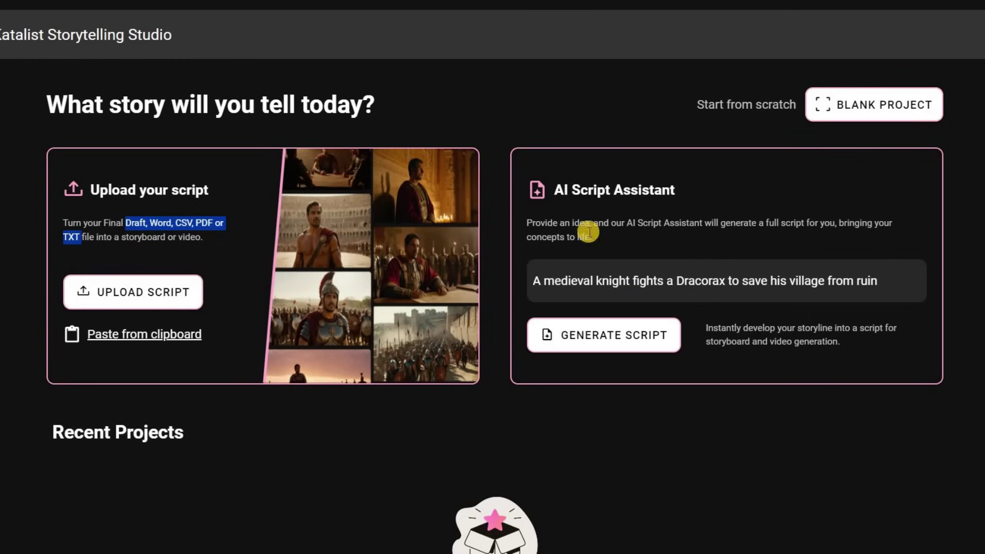
- Enter 'A medieval knight fights a Dracorax to save his village from ruin.' in the AI Script Assistant and generate
drag(526, 223, 685, 323)
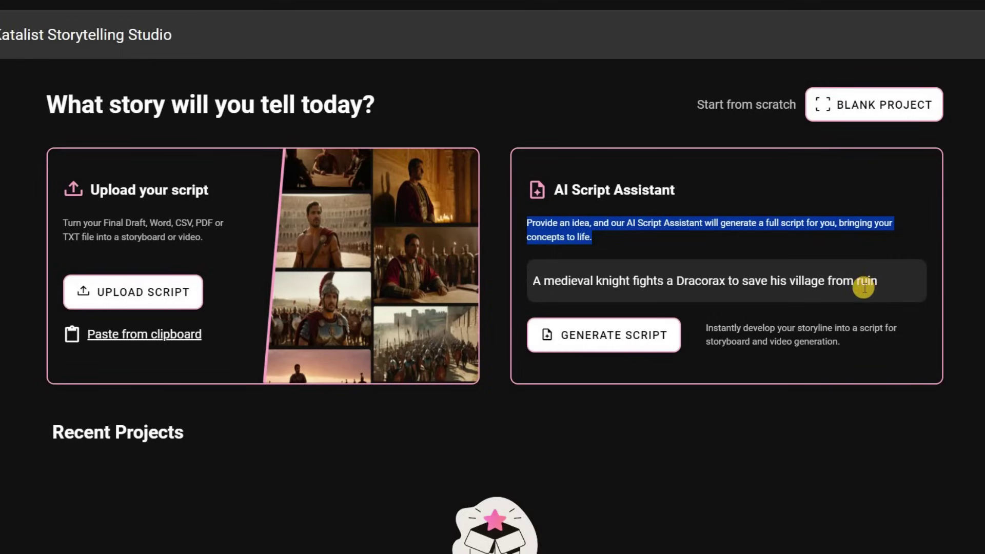
drag(595, 280, 540, 305)
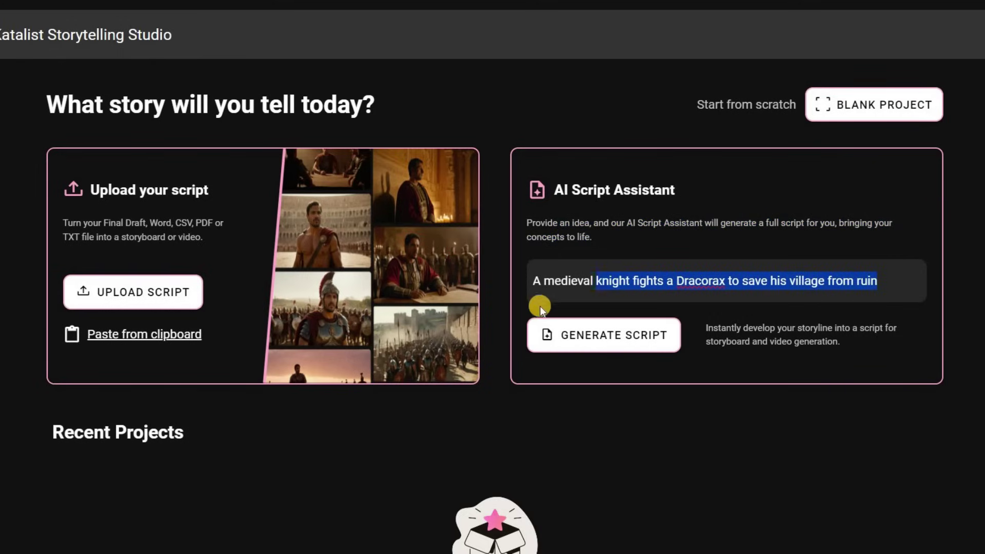
click(546, 332)
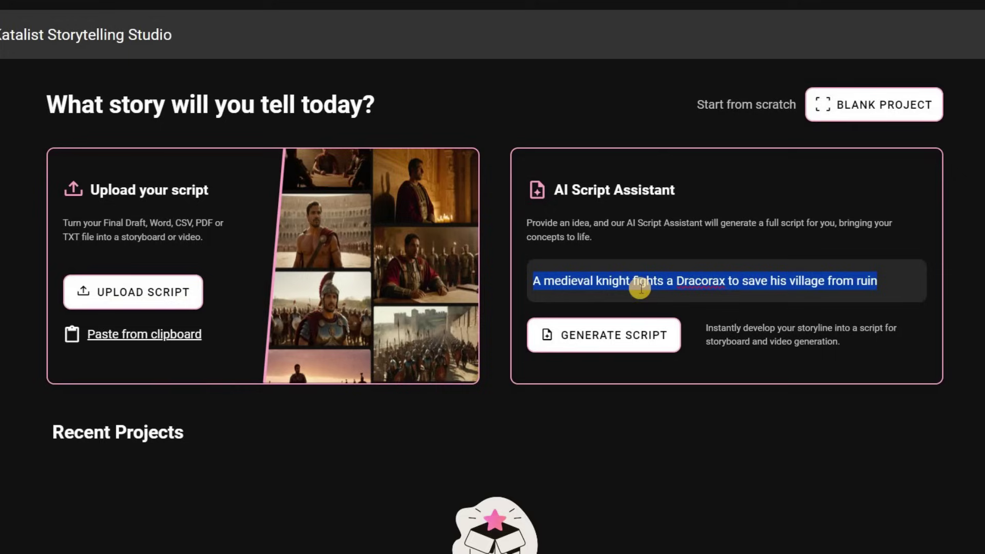
- Generate a script from the knight and Dracorax idea and look over the result
click(590, 346)
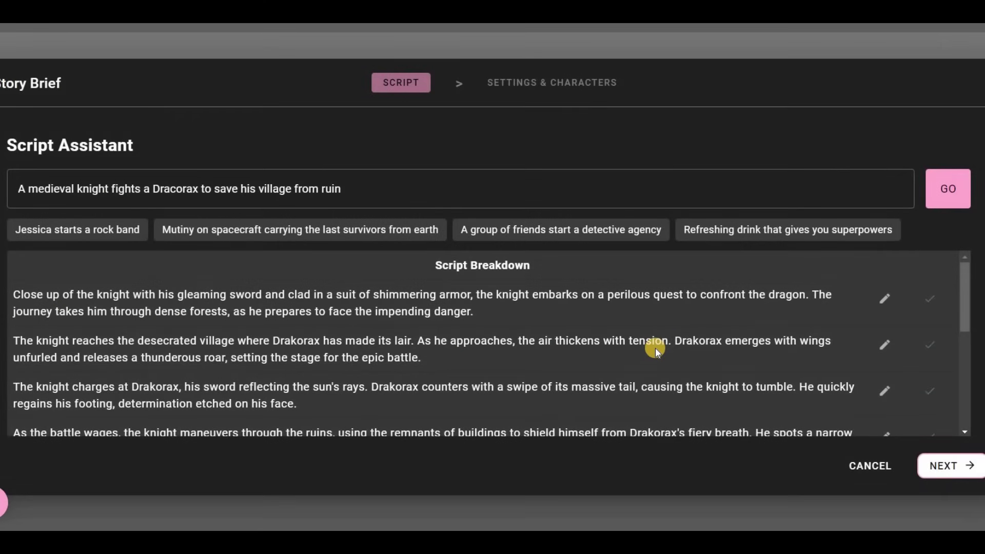
scroll(557, 378, down, 5)
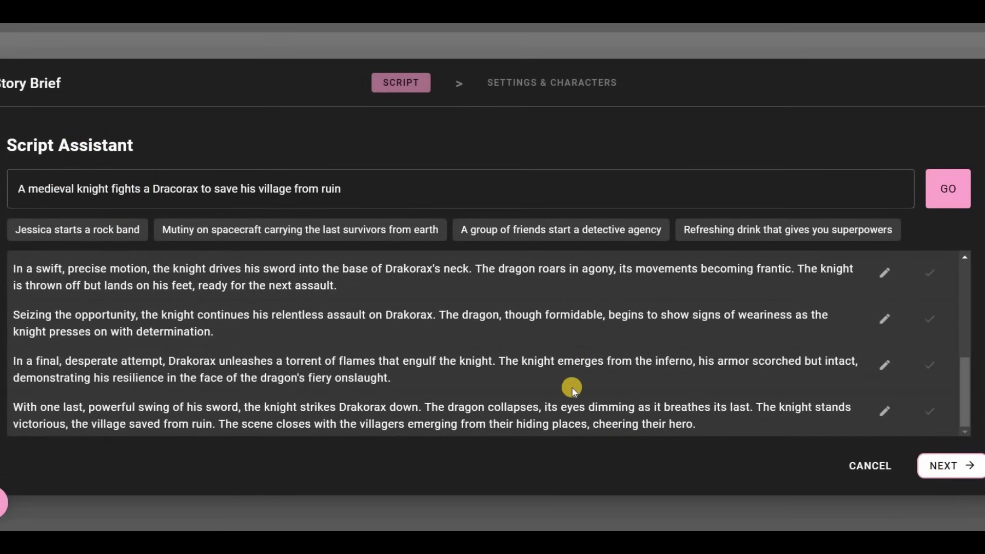
scroll(572, 386, up, 5)
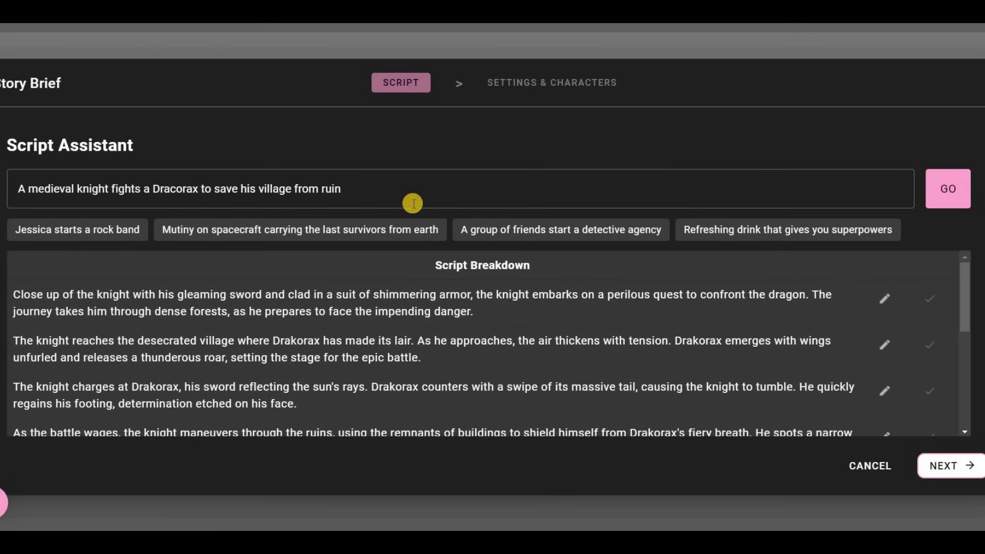
- Replace the prompt with the full 'The Knight and the Dracorax' story and regenerate the script breakdown
drag(293, 190, 11, 251)
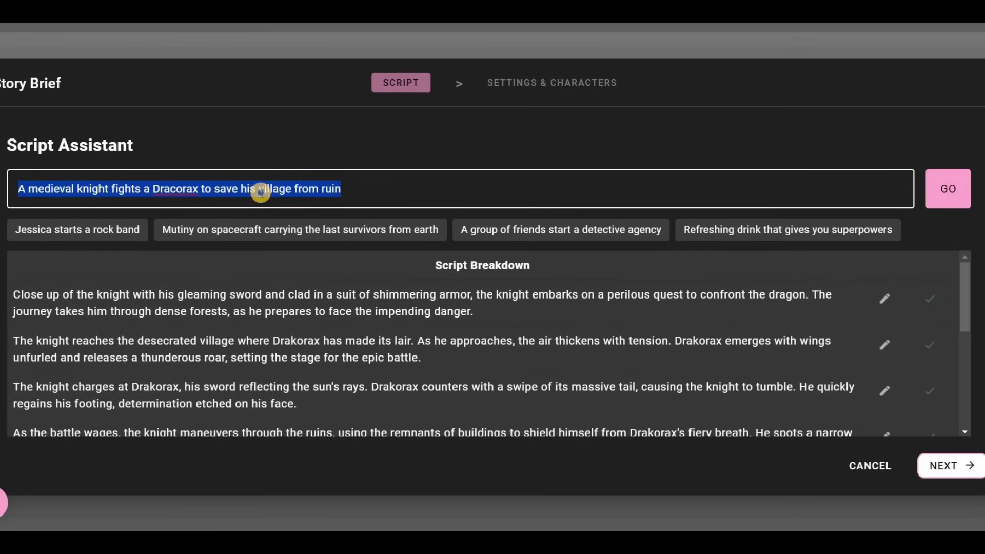
right_click(329, 191)
click(380, 279)
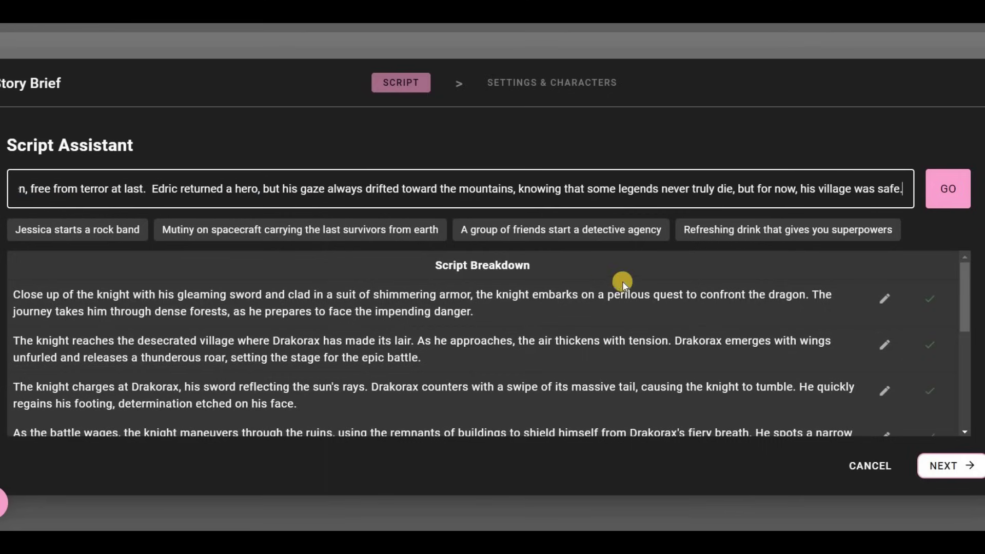
click(949, 190)
- Confirm the edits to the 'Edric reaches the peak' and opening Sir Edric paragraphs
scroll(886, 340, down, 5)
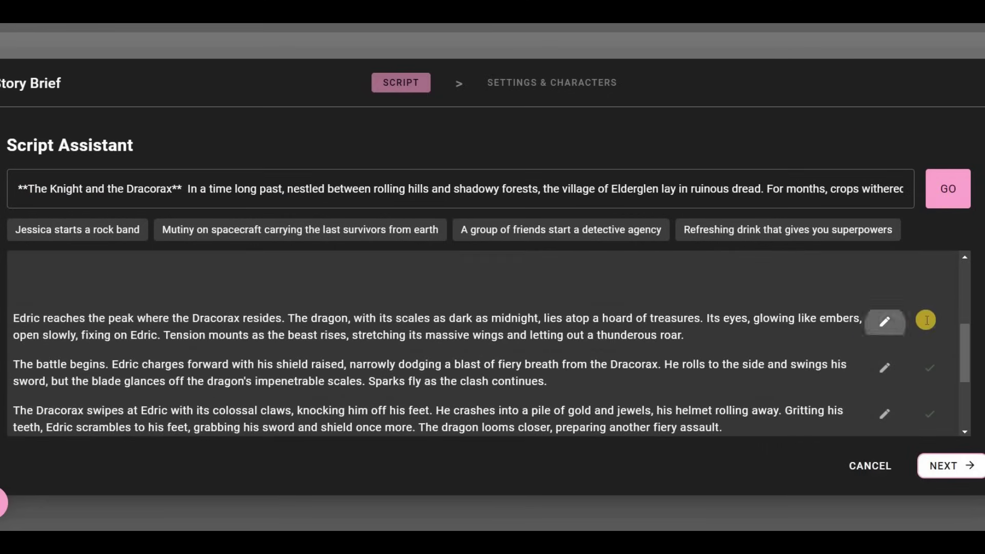
click(927, 319)
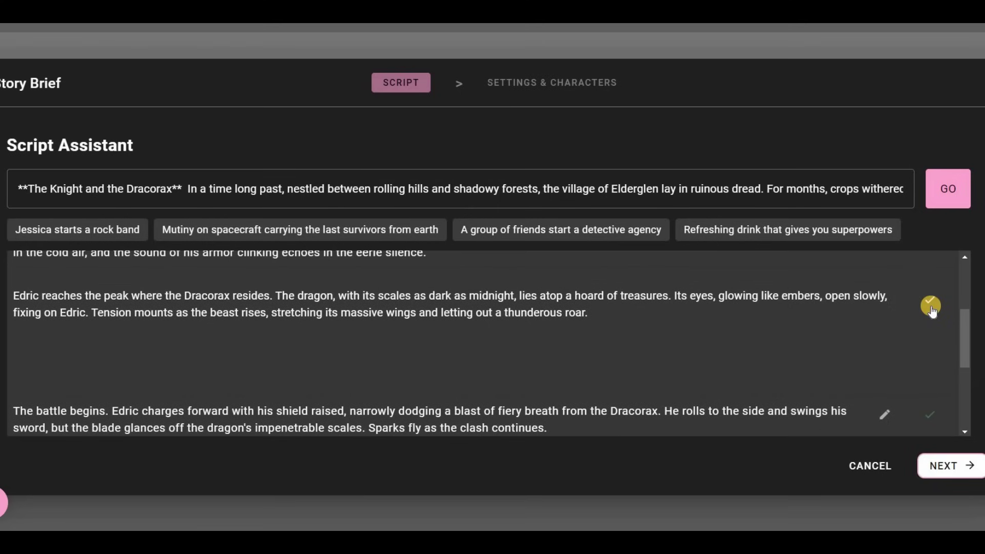
scroll(932, 308, up, 3)
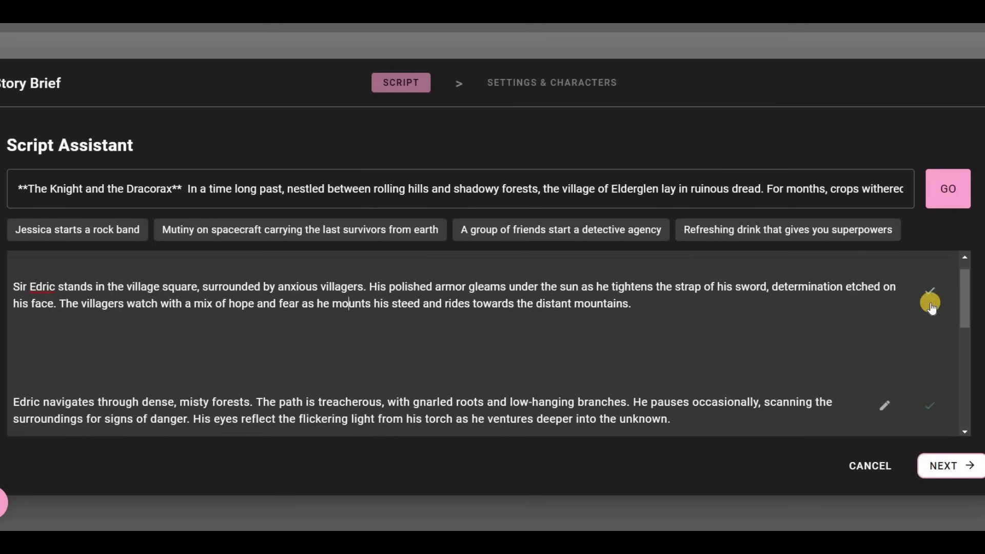
click(945, 441)
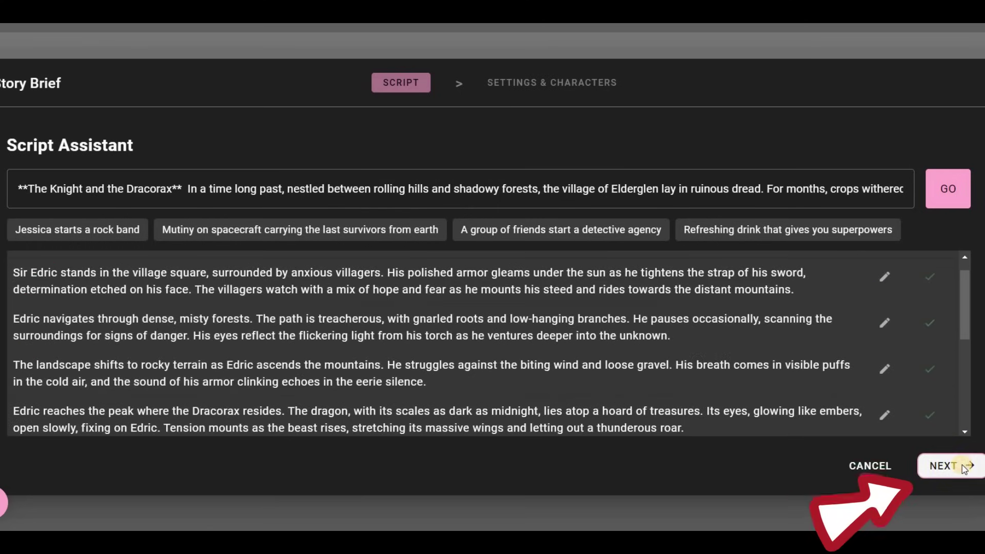
- In project settings, try square and portrait aspect ratios, then keep 16:9 Landscape
click(962, 467)
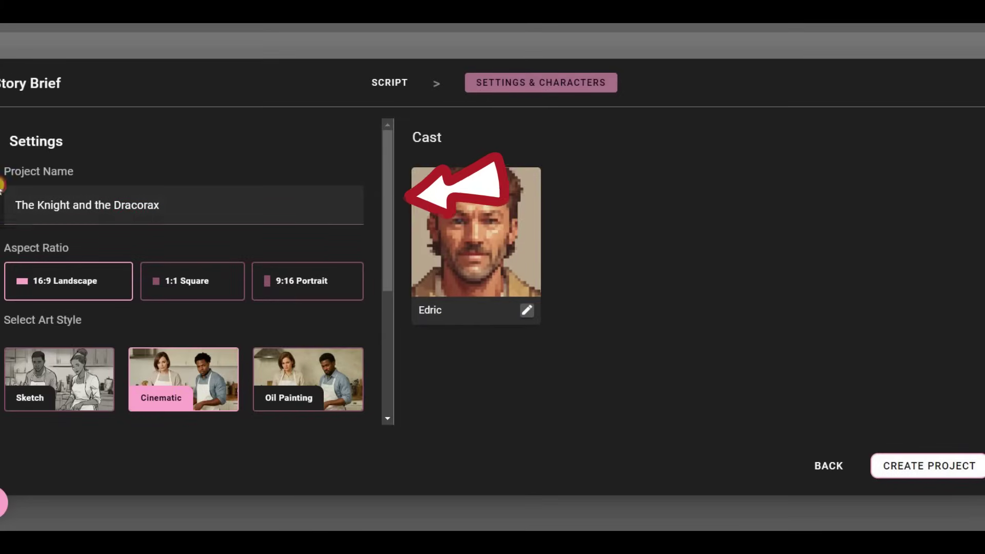
drag(1, 188, 109, 211)
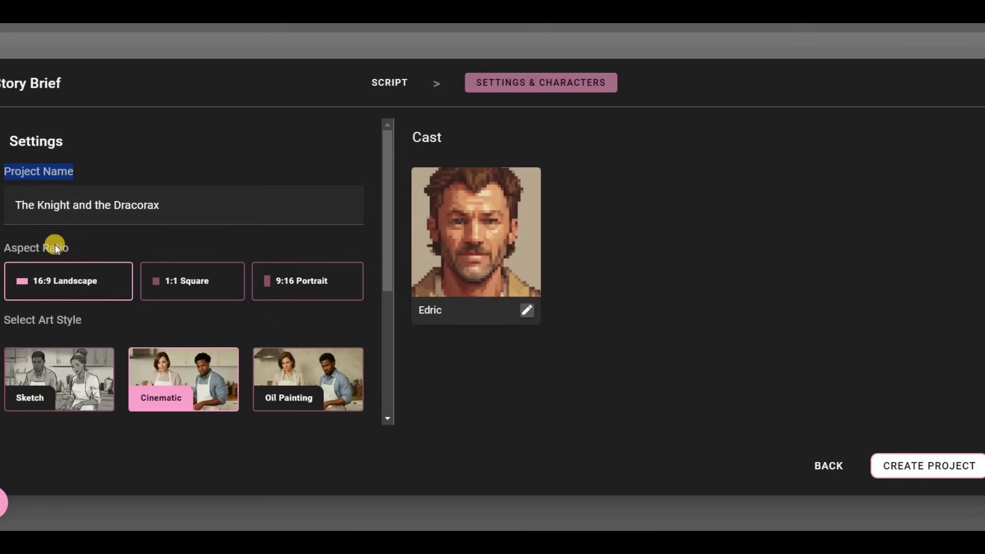
scroll(150, 198, down, 2)
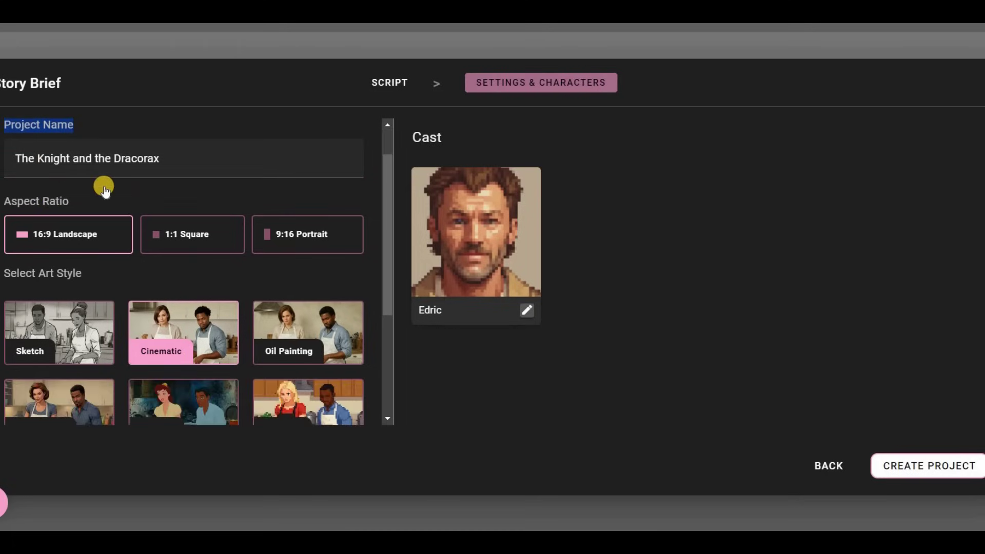
click(238, 189)
click(305, 189)
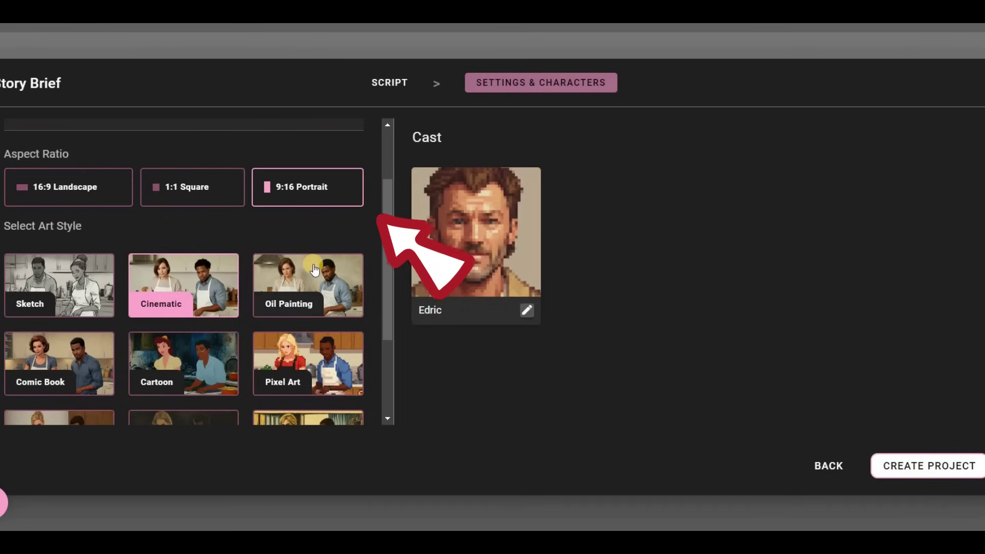
click(77, 192)
scroll(68, 149, down, 3)
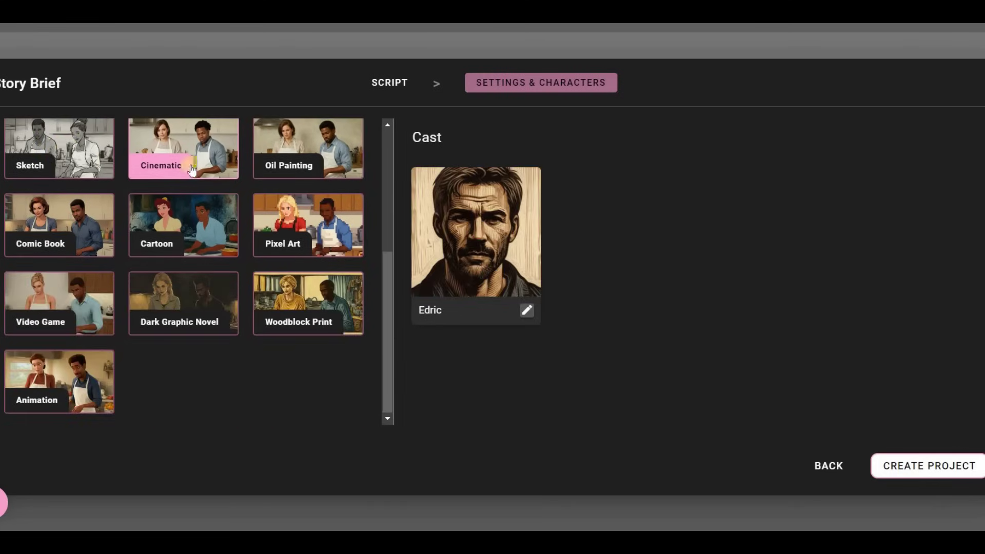
- Preview Sketch, Pixel Art, Cartoon and Comic Book styles, then settle on Oil Painting
click(65, 154)
click(297, 180)
click(287, 226)
click(170, 225)
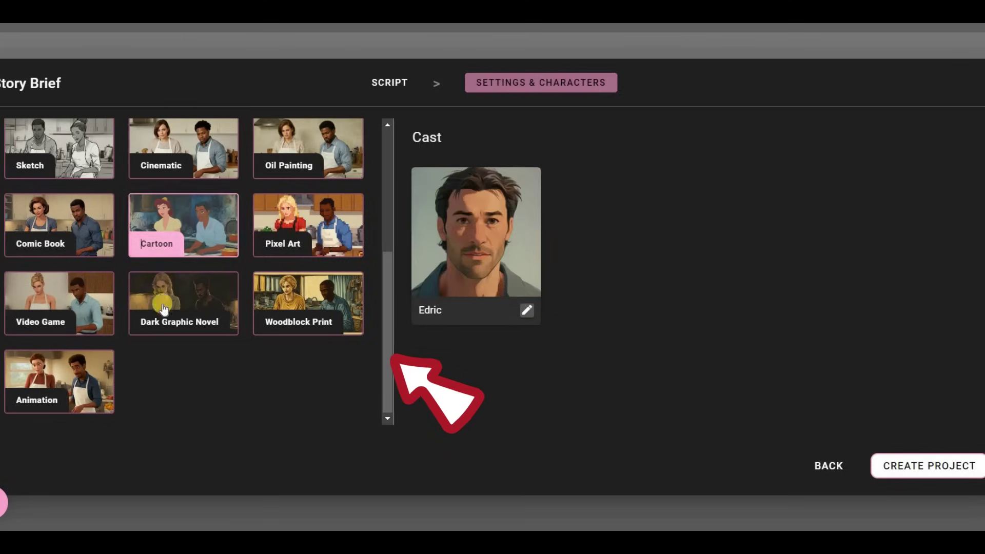
click(46, 226)
click(168, 311)
click(277, 163)
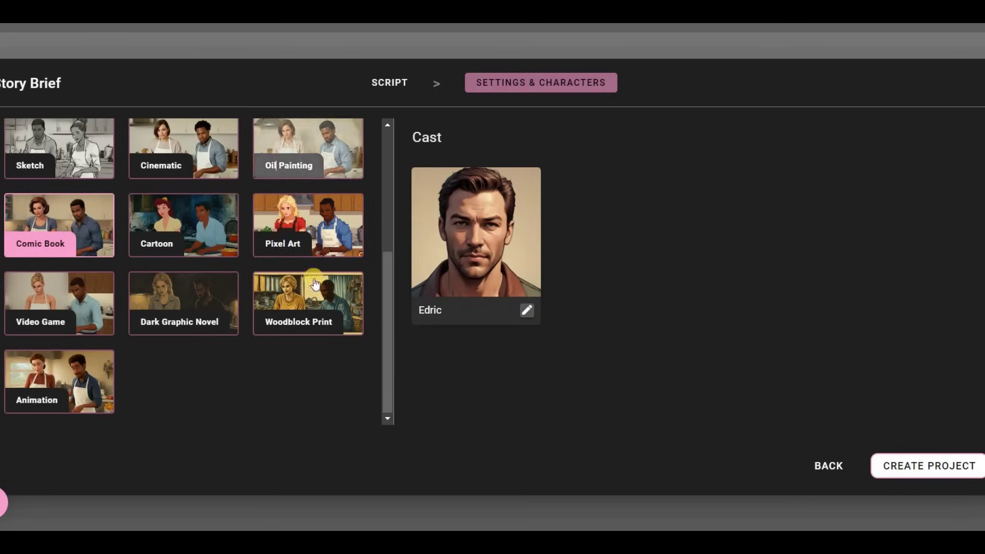
- Recast Edric as an adult man from the Character Library
click(324, 336)
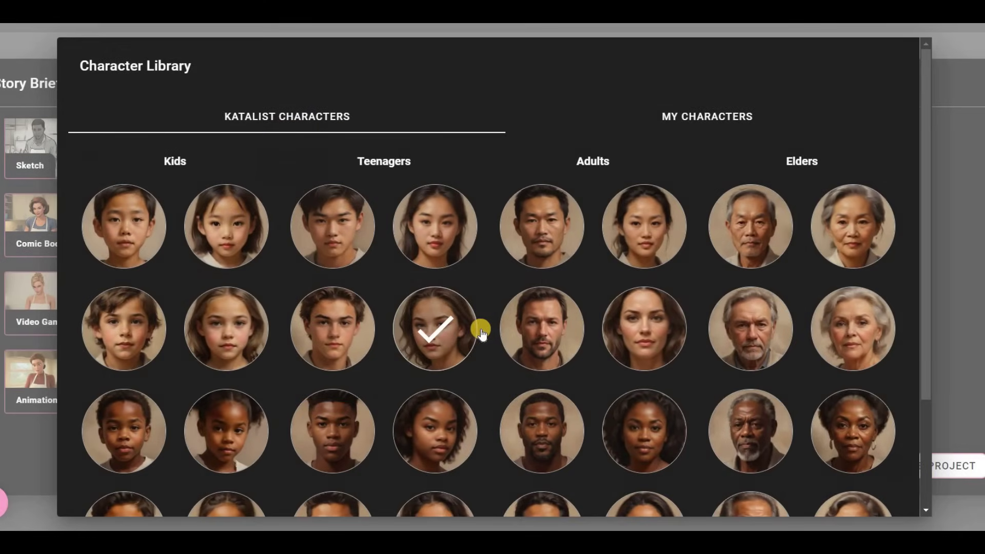
scroll(641, 159, down, 3)
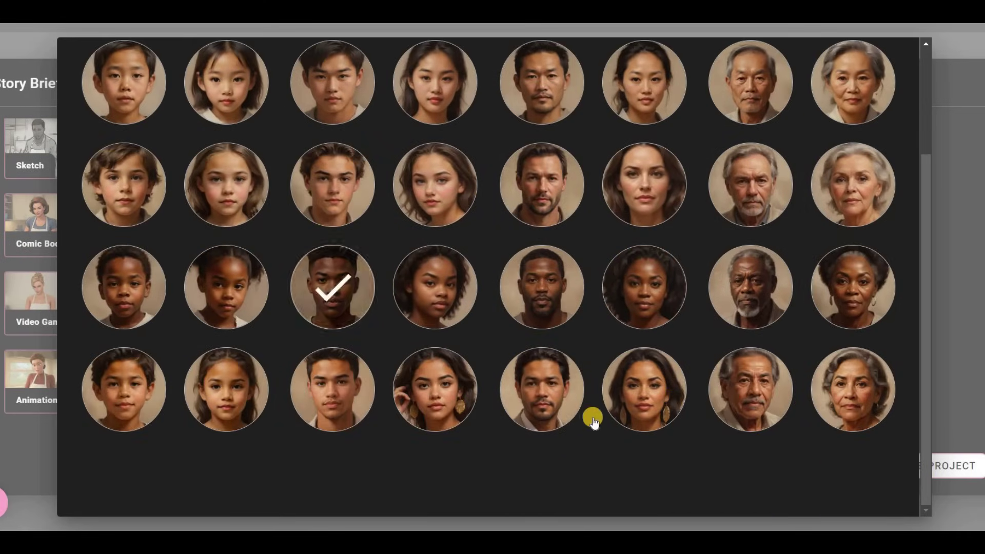
click(558, 211)
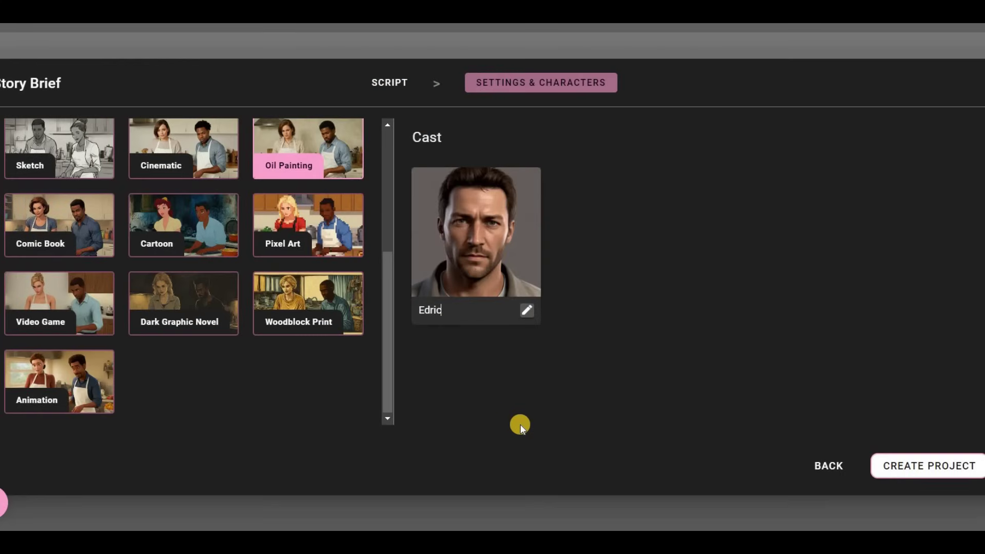
- Create the project and scroll through the generated oil-painting frames for each scene
click(903, 466)
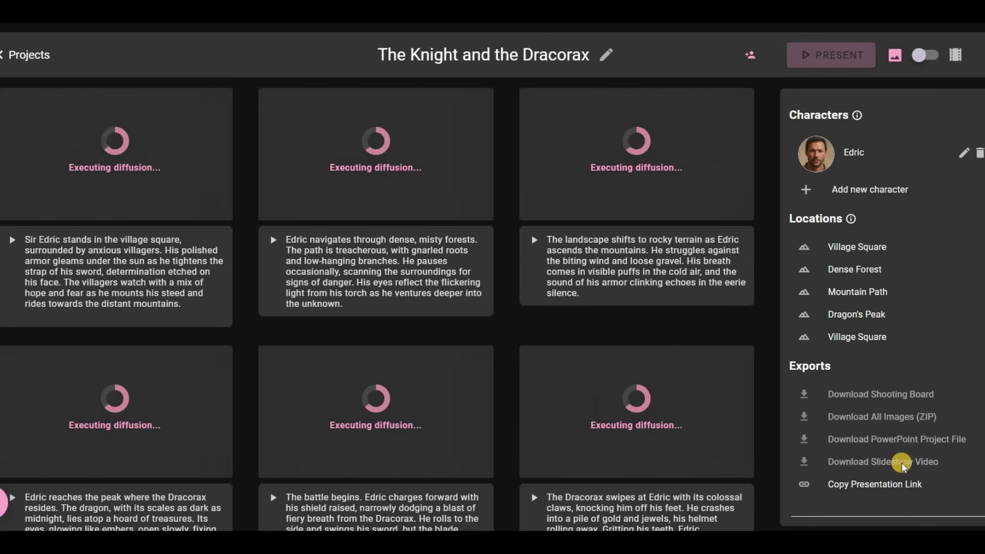
scroll(695, 282, down, 5)
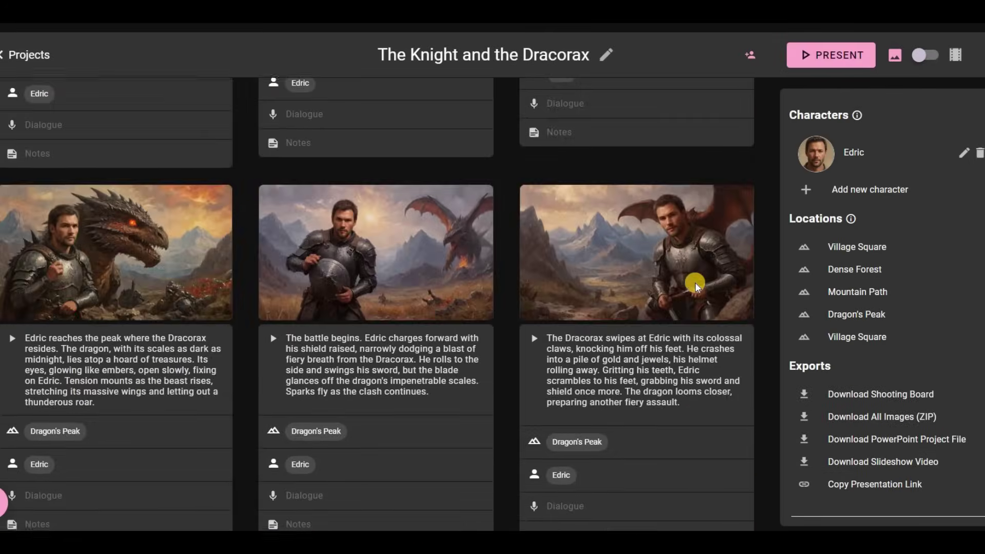
scroll(695, 282, down, 10)
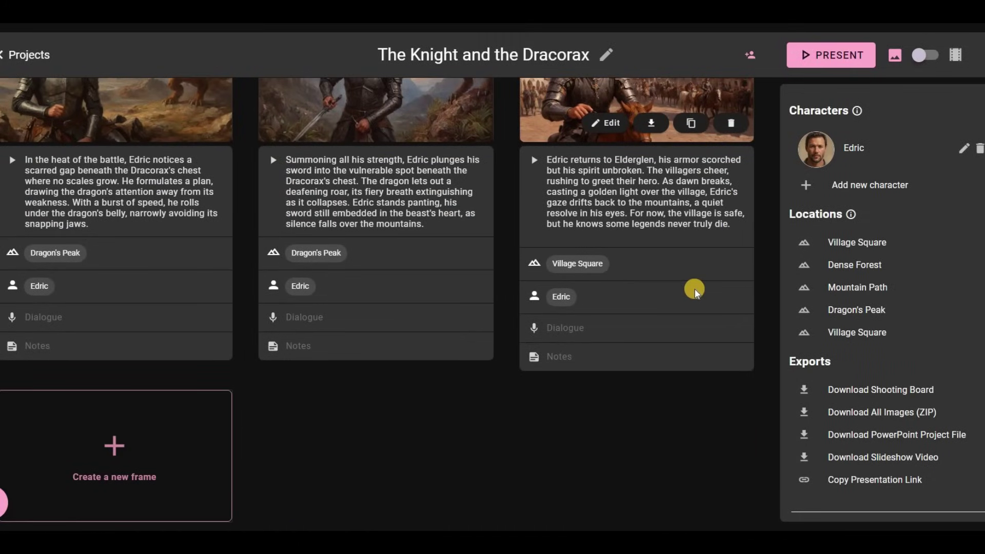
scroll(695, 288, up, 4)
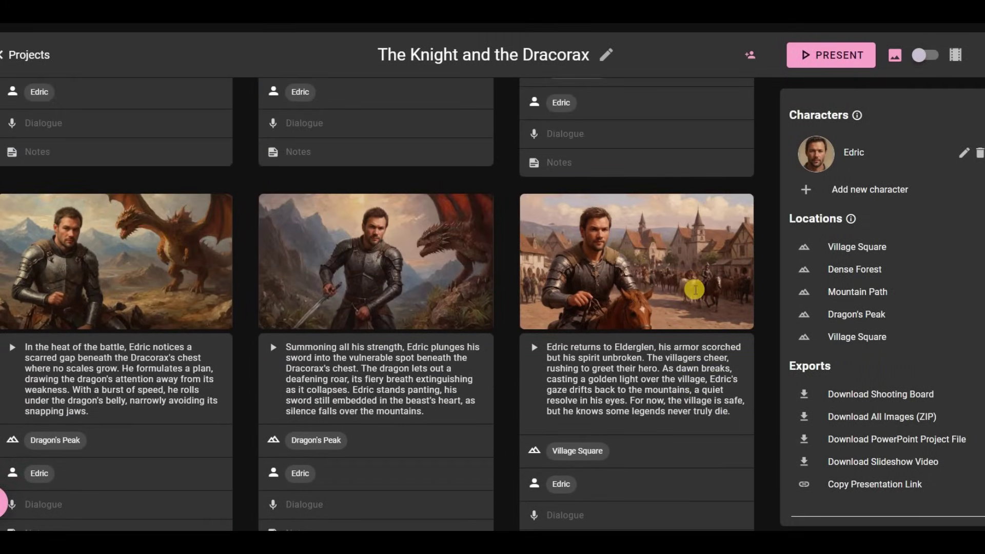
scroll(695, 290, up, 5)
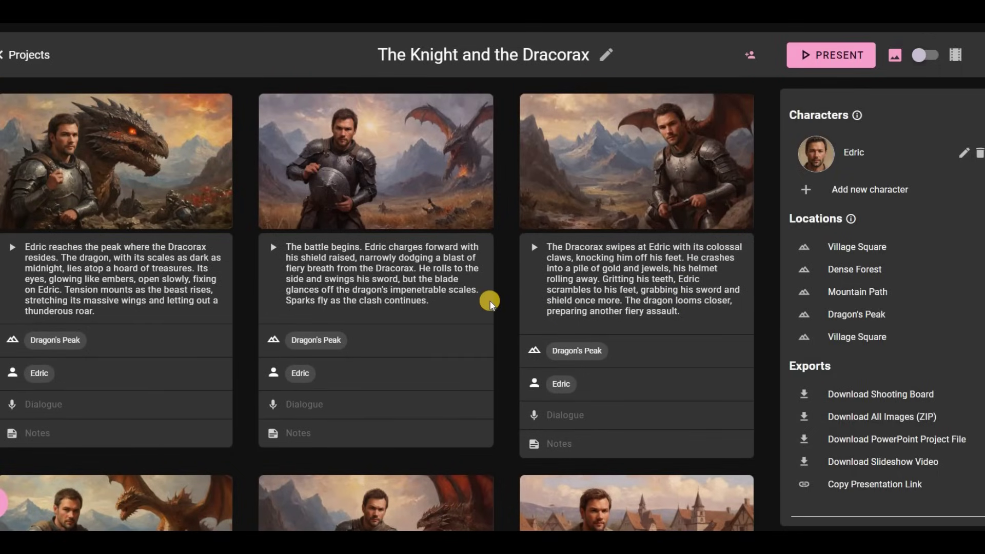
scroll(490, 304, up, 7)
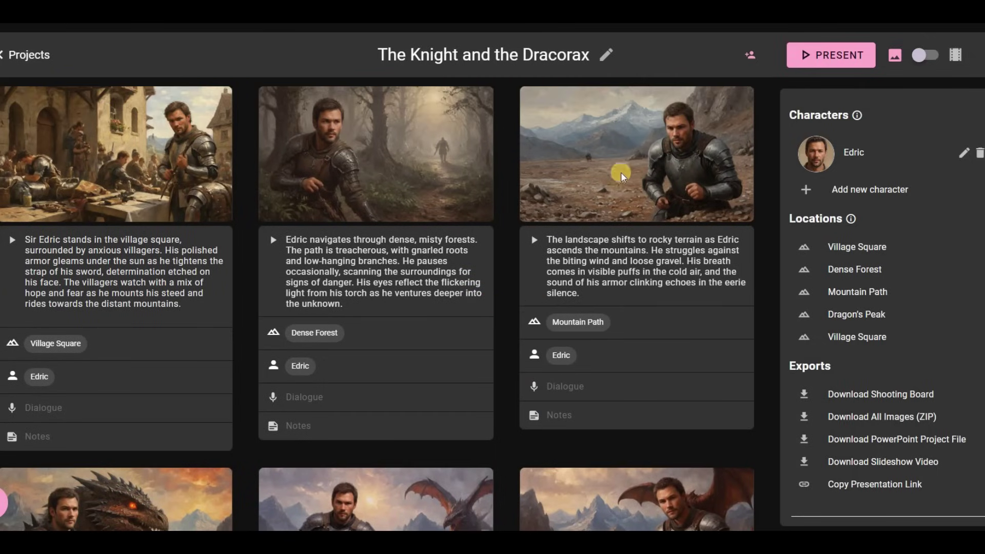
mouse_move(613, 204)
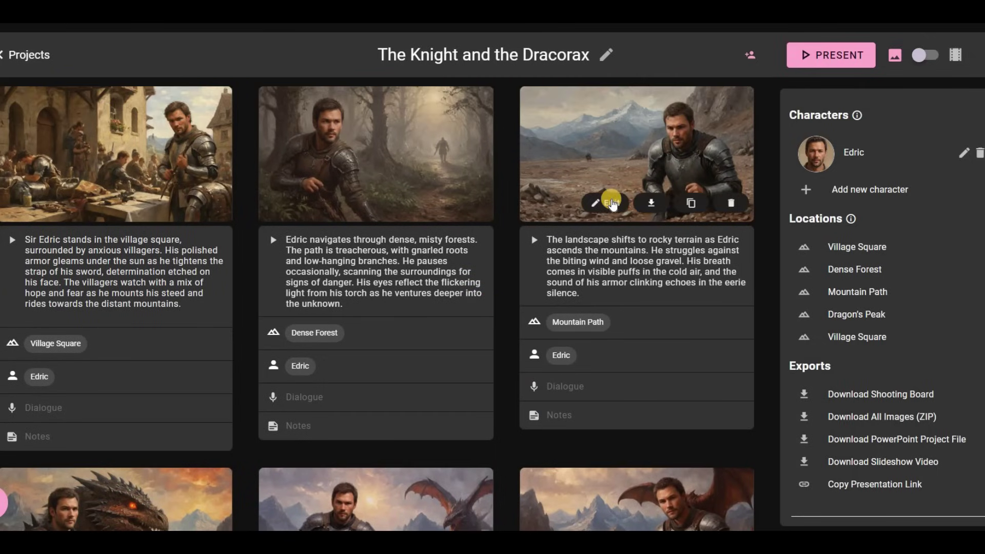
click(591, 290)
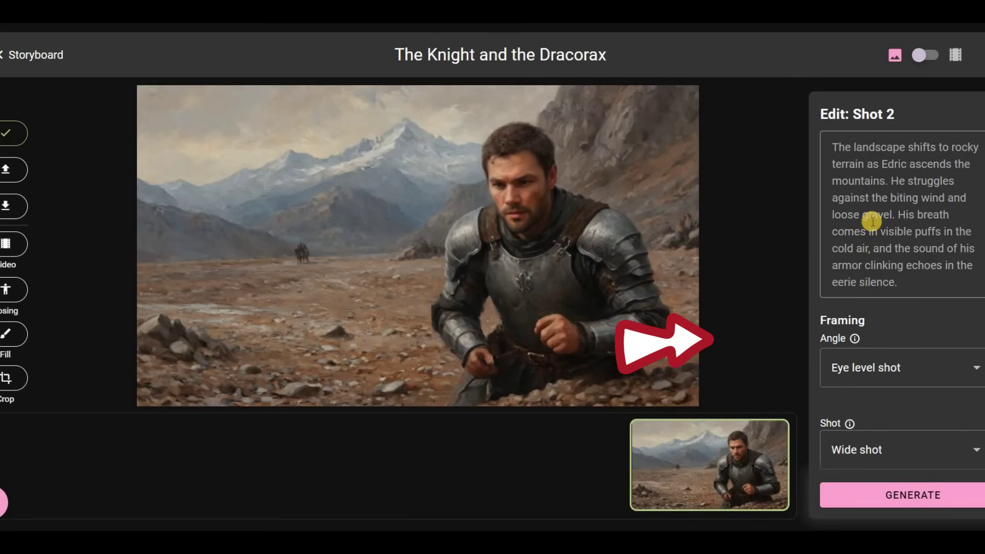
scroll(916, 194, down, 4)
click(917, 182)
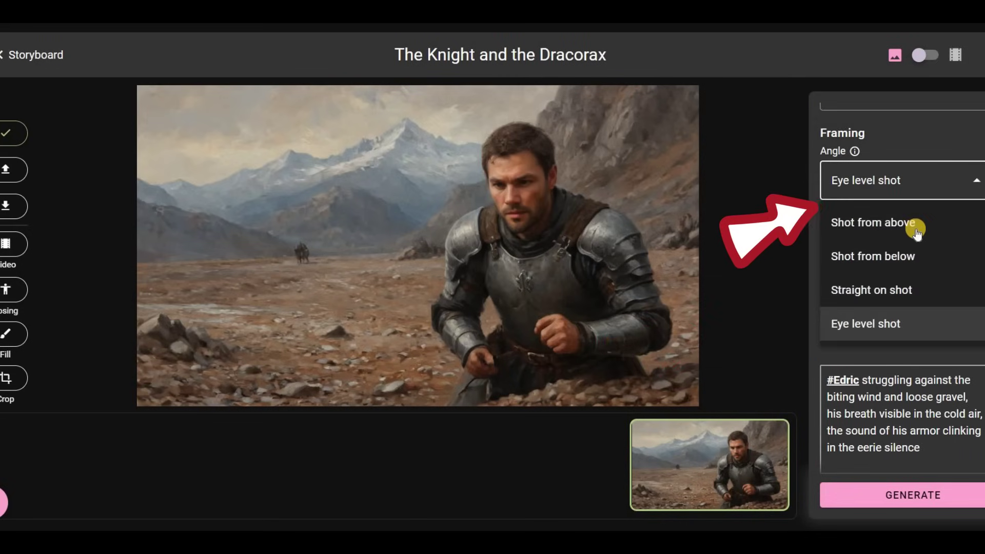
click(892, 254)
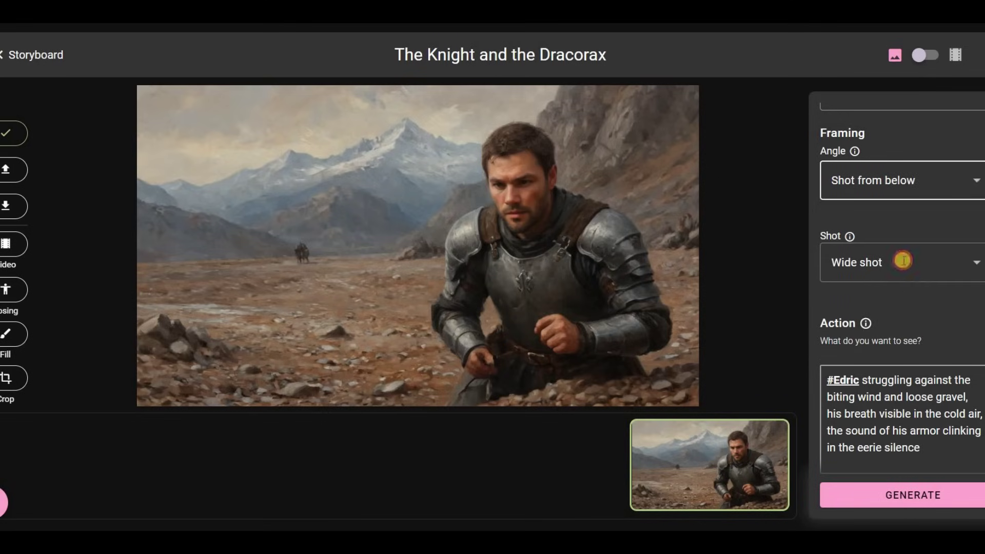
key(Tab)
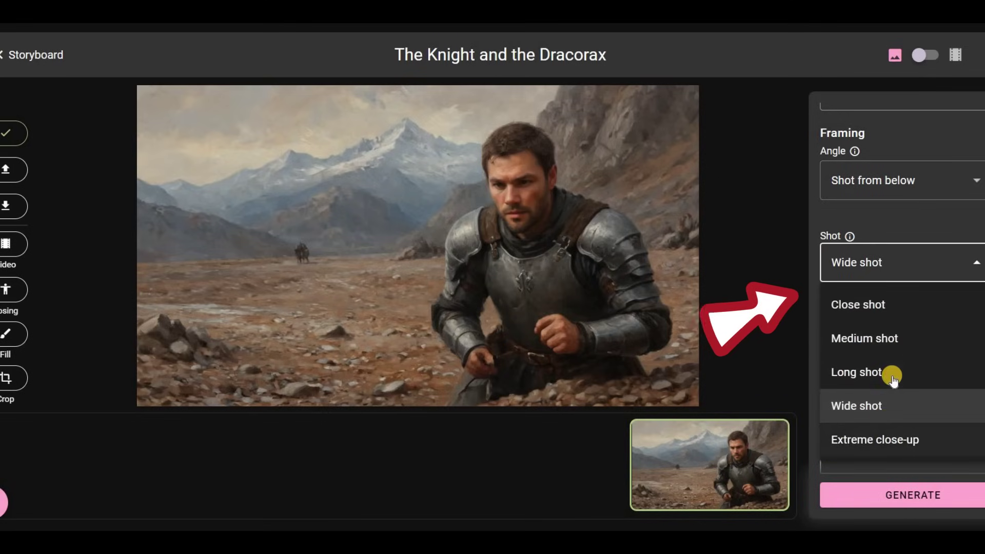
click(872, 373)
scroll(908, 266, down, 3)
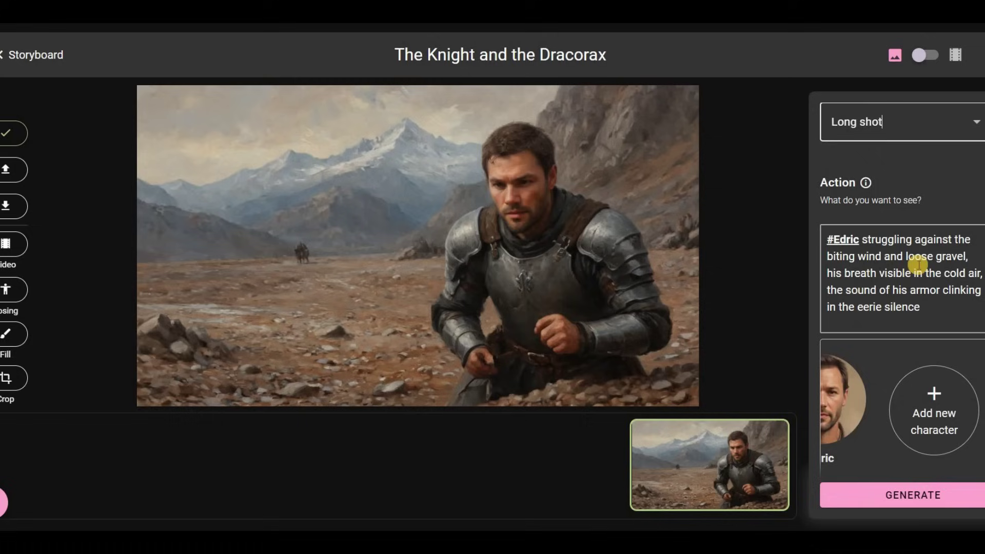
drag(828, 239, 894, 333)
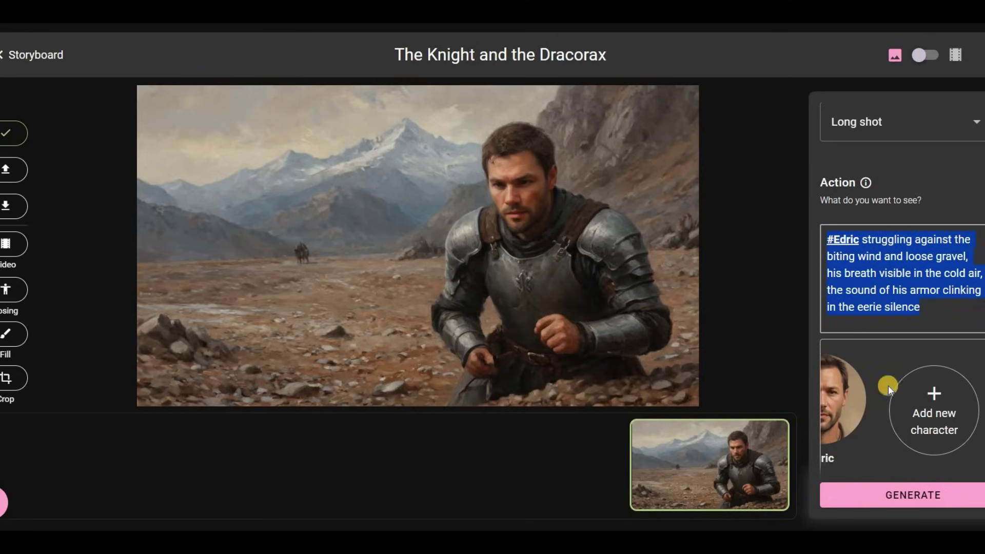
scroll(888, 386, down, 1)
scroll(844, 265, down, 2)
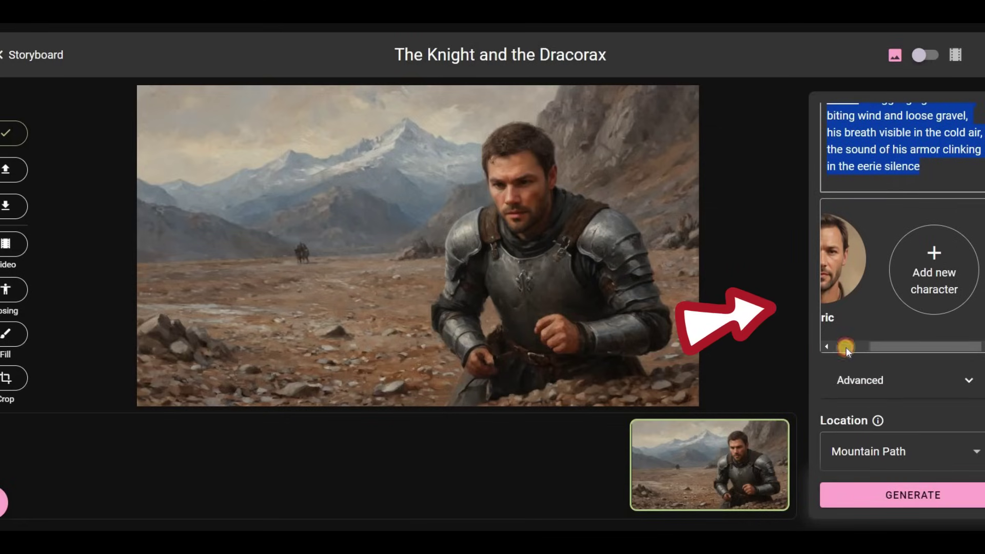
scroll(910, 324, left, 2)
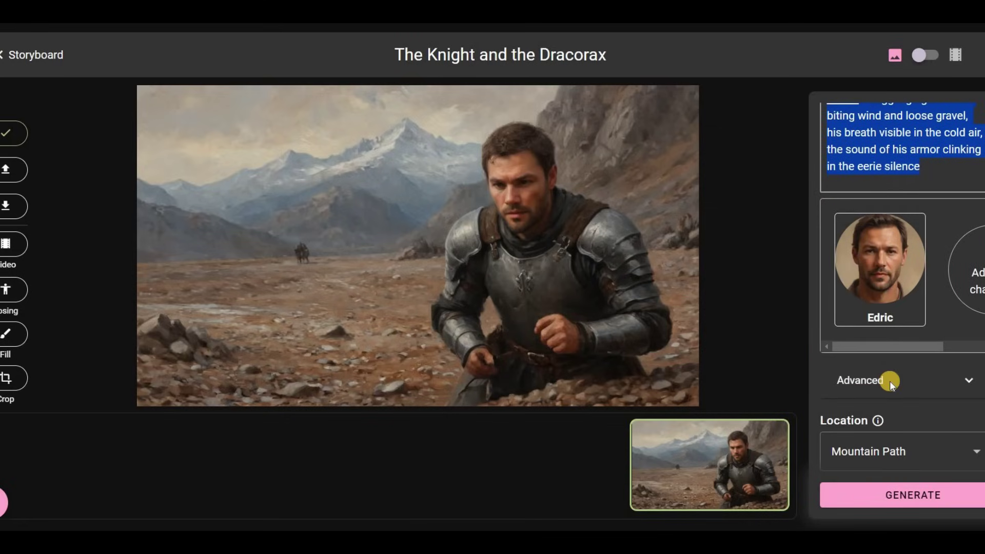
scroll(905, 298, down, 2)
click(867, 308)
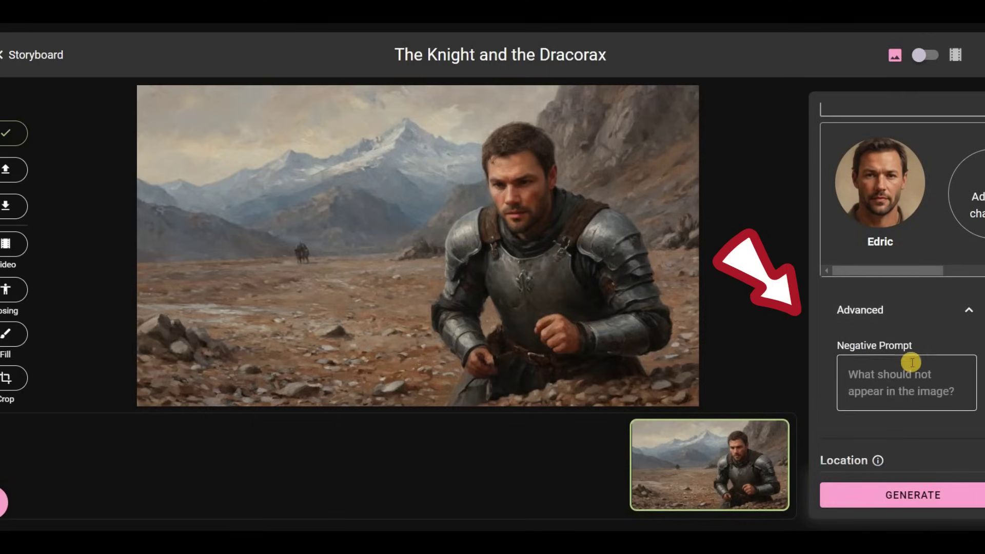
click(915, 306)
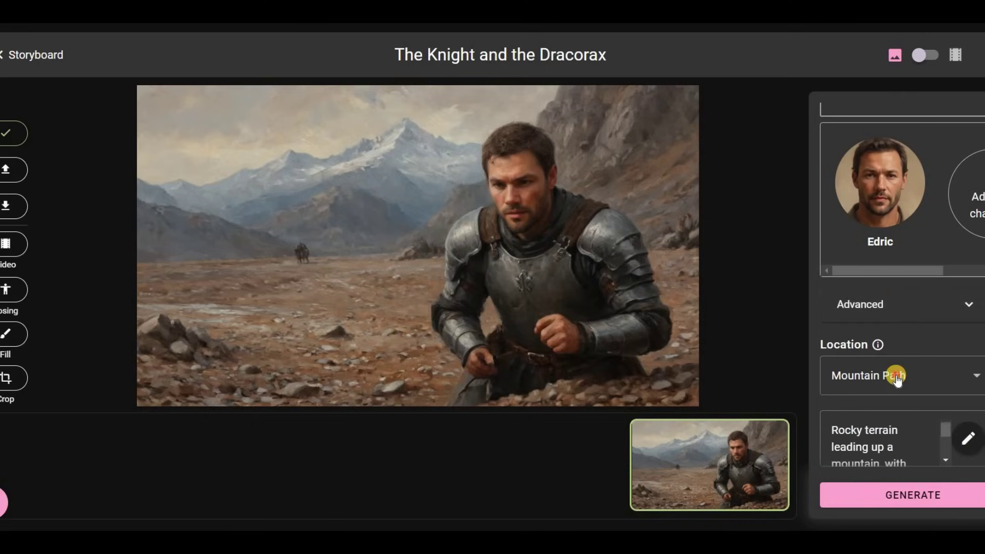
click(895, 377)
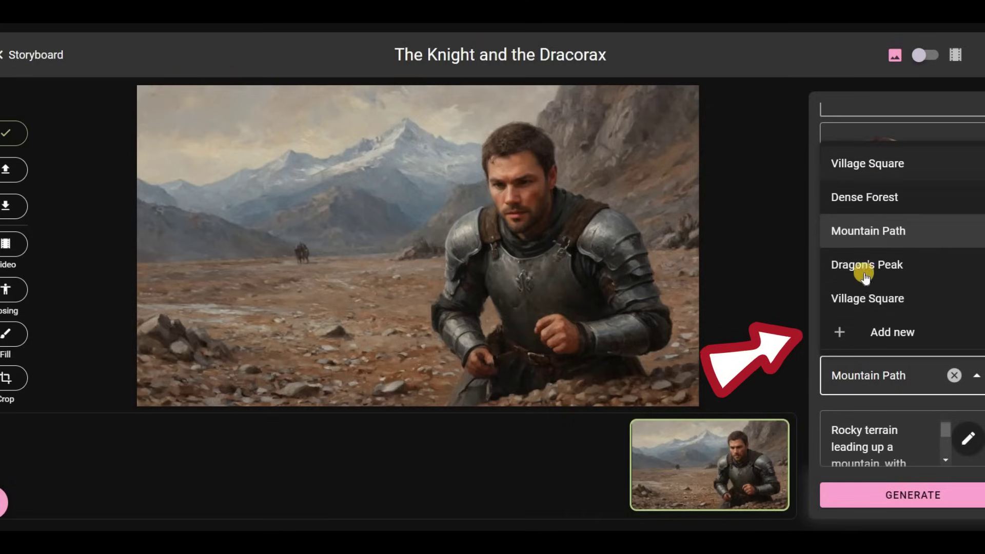
click(890, 334)
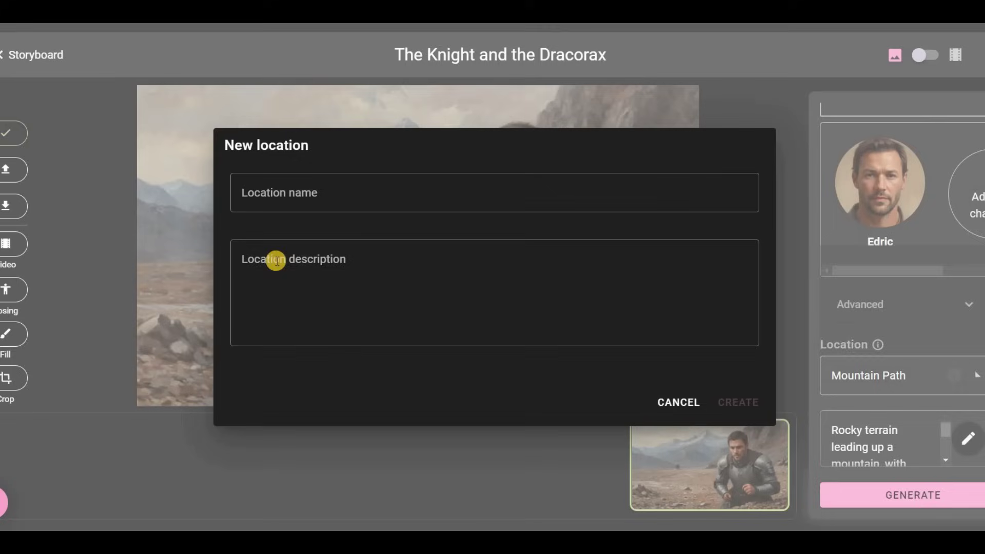
click(411, 177)
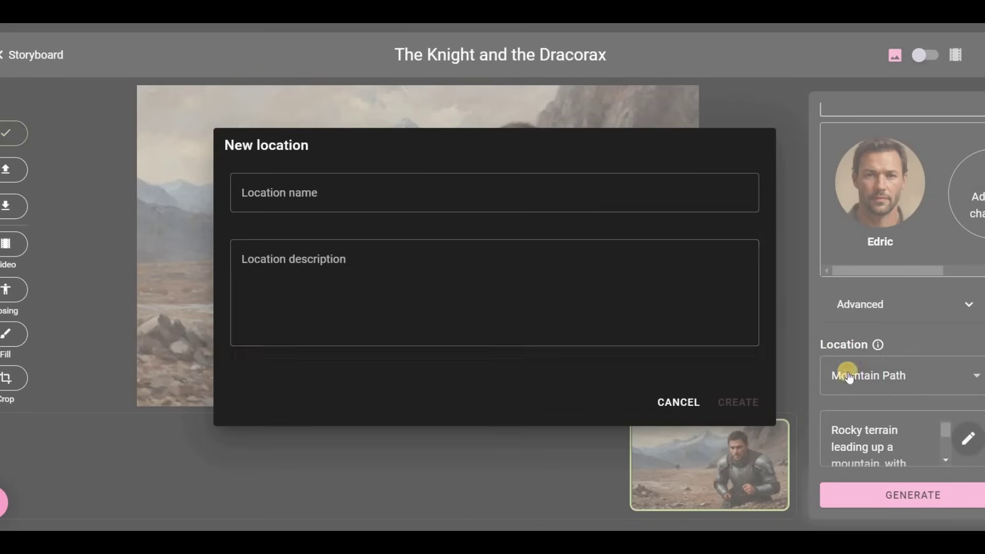
click(915, 391)
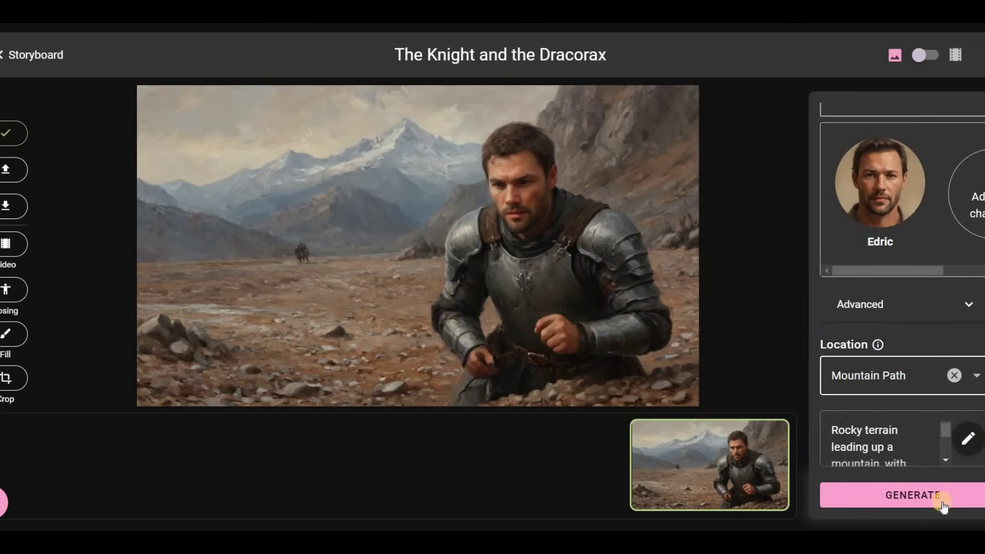
- Generate four new mountain path images and select the fifth, with the knight facing forward
click(864, 494)
click(924, 494)
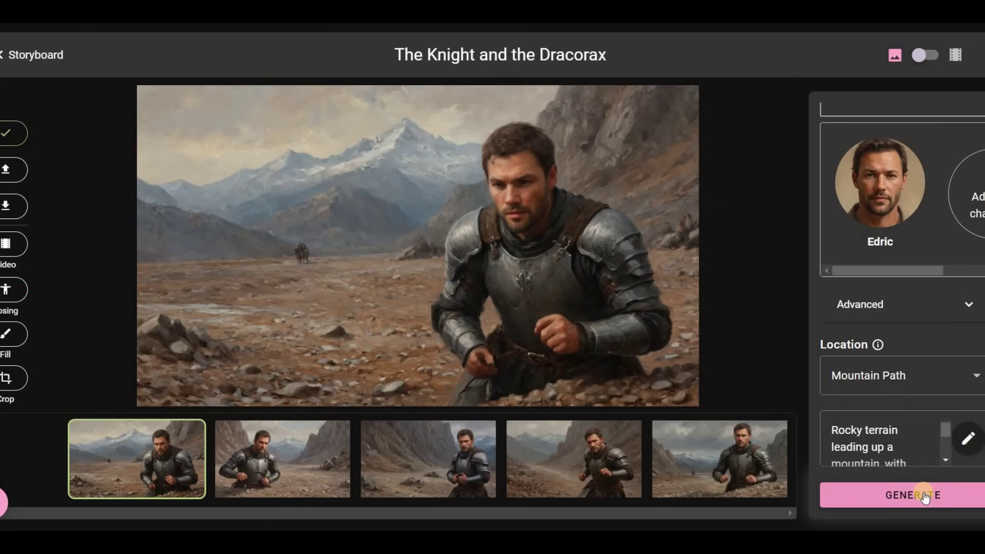
click(419, 461)
click(590, 477)
click(713, 496)
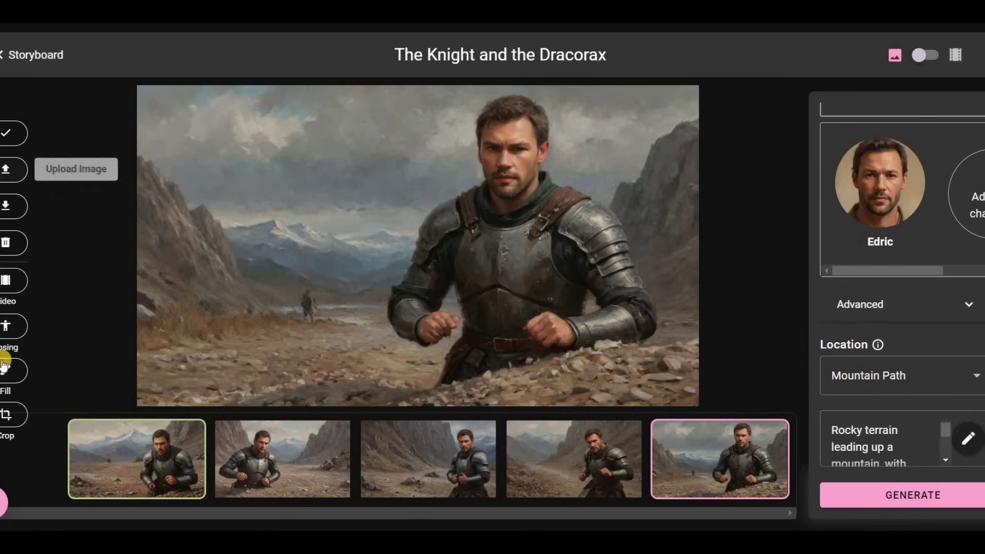
click(16, 326)
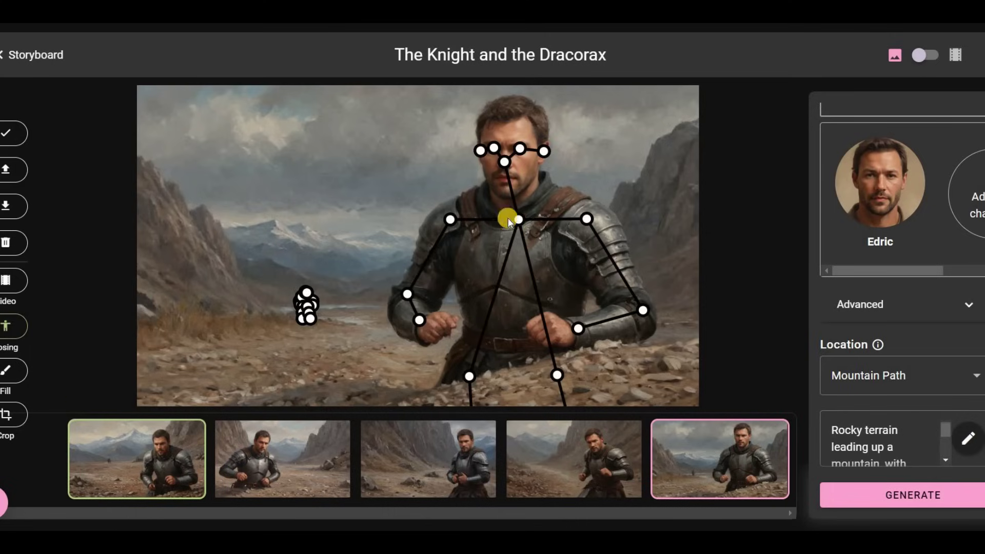
drag(582, 216, 580, 191)
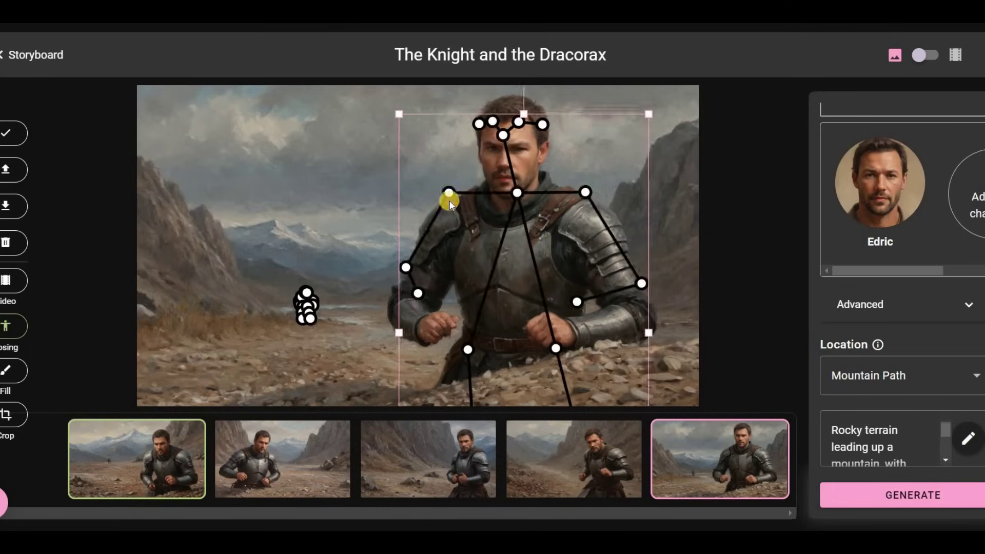
drag(416, 267, 393, 303)
drag(632, 271, 546, 341)
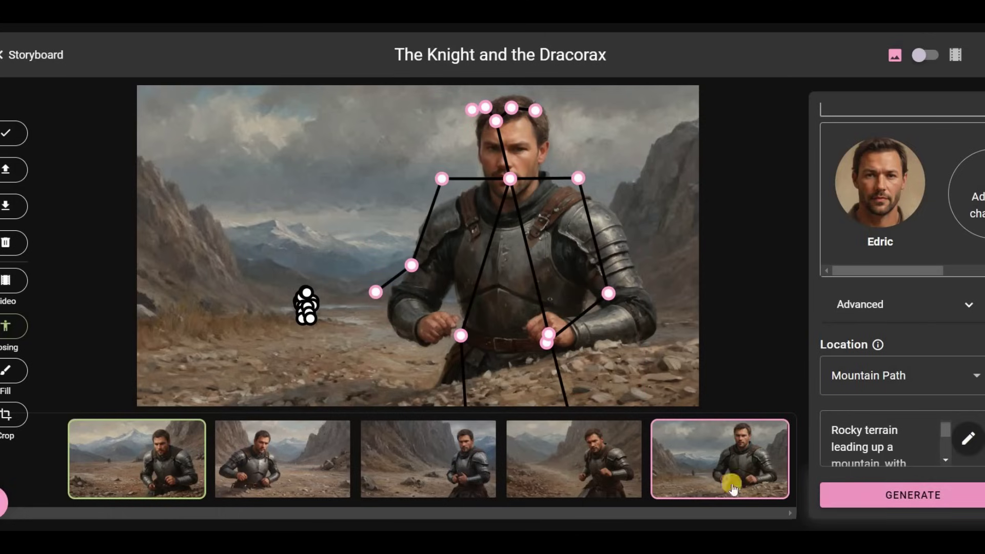
click(5, 371)
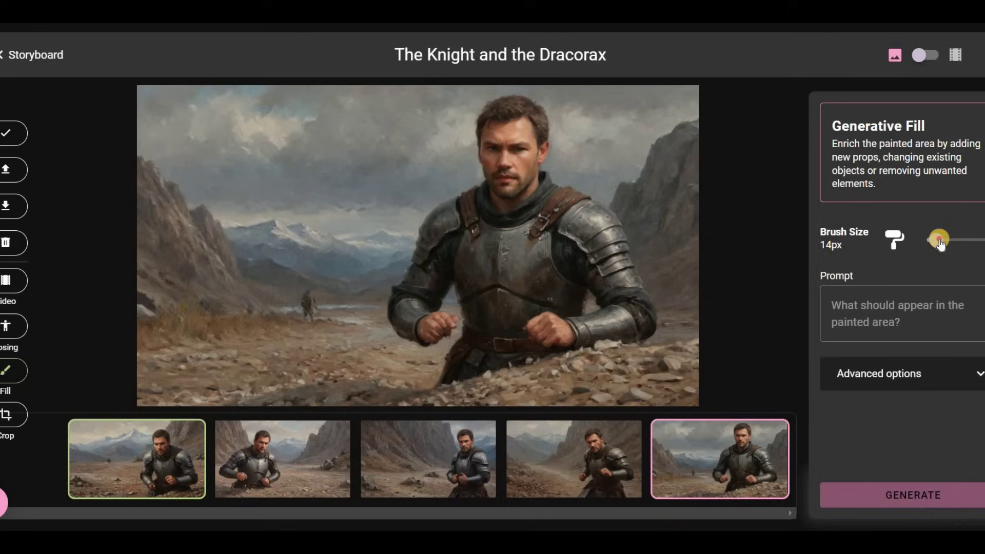
drag(939, 240, 942, 240)
drag(302, 308, 327, 290)
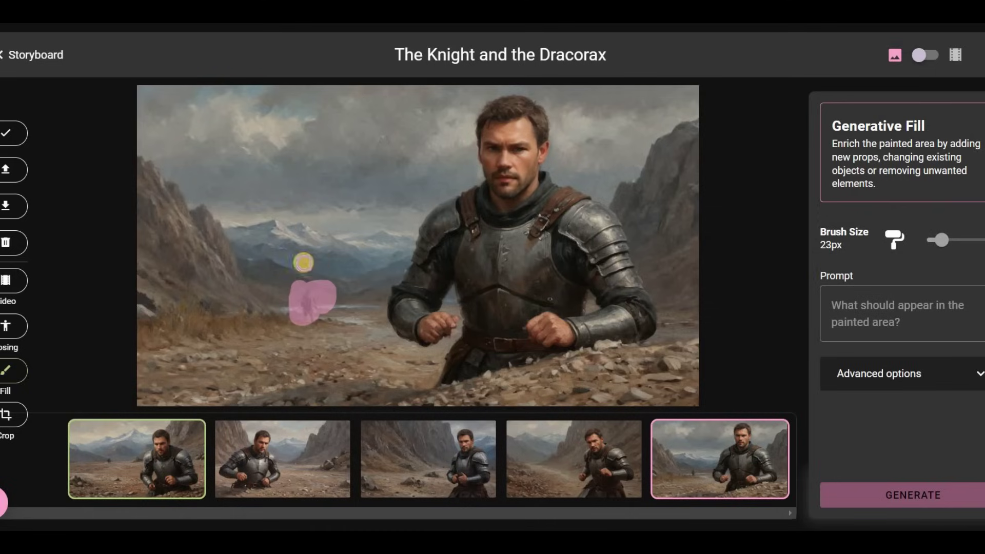
click(838, 319)
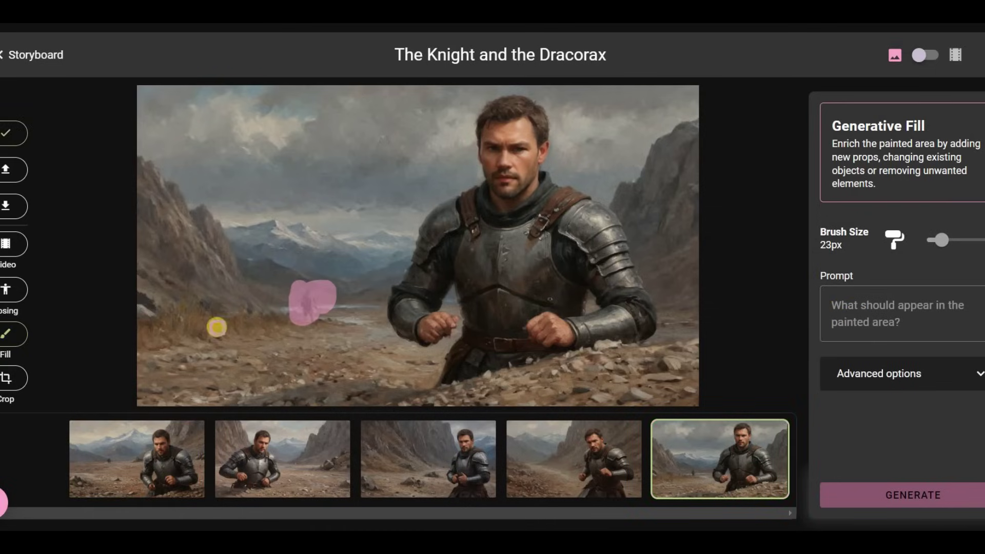
click(10, 336)
click(16, 134)
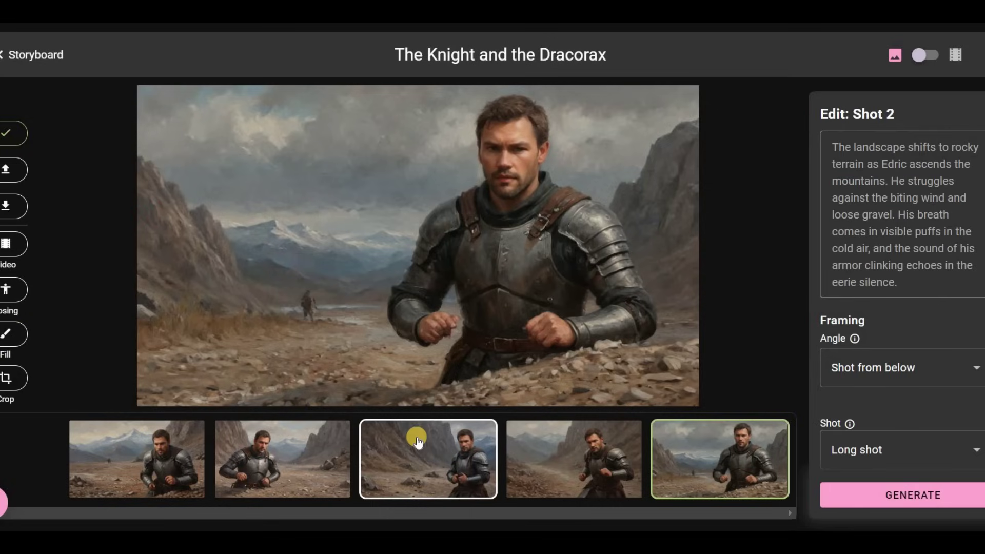
- Back on the storyboard, switch to video mode and generate videos for all nine scene images
click(48, 57)
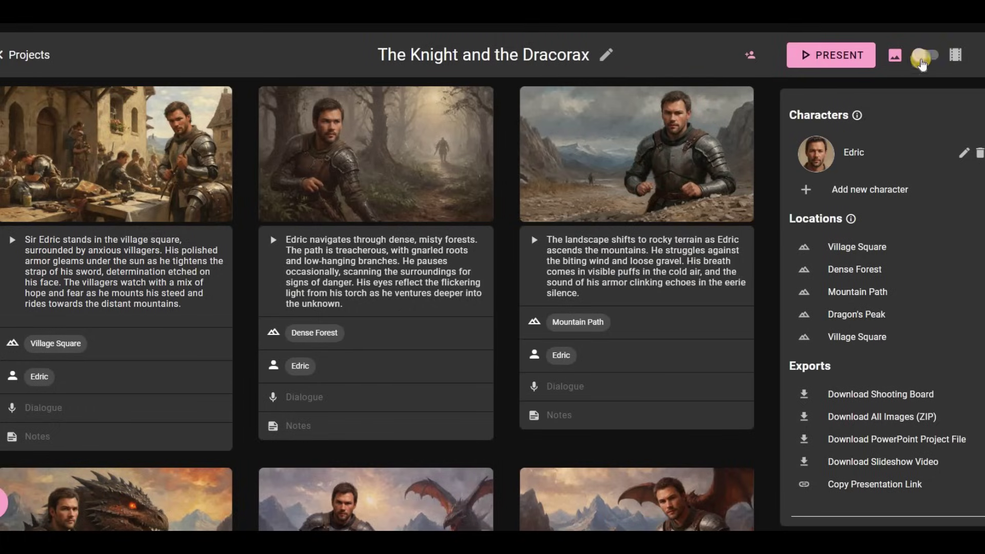
click(923, 58)
click(922, 62)
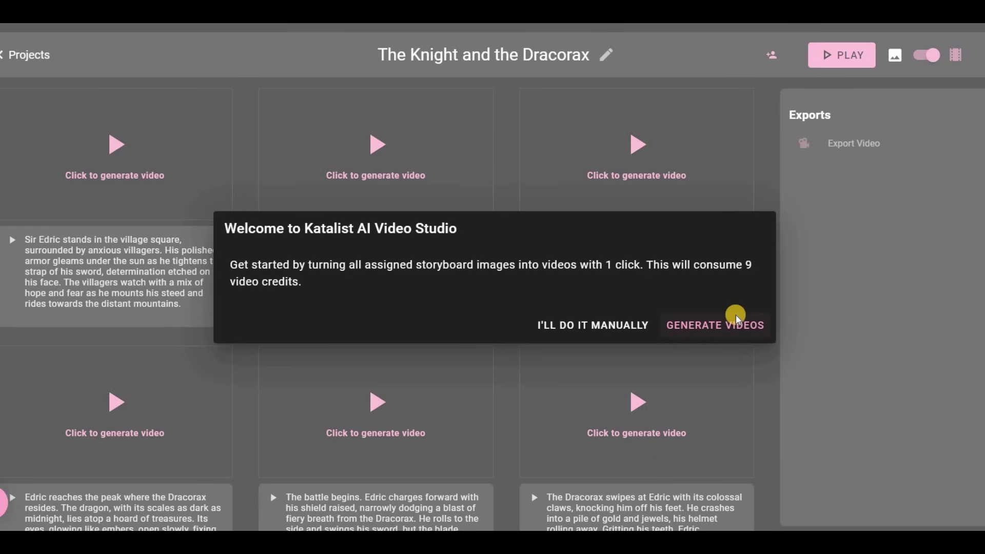
click(730, 318)
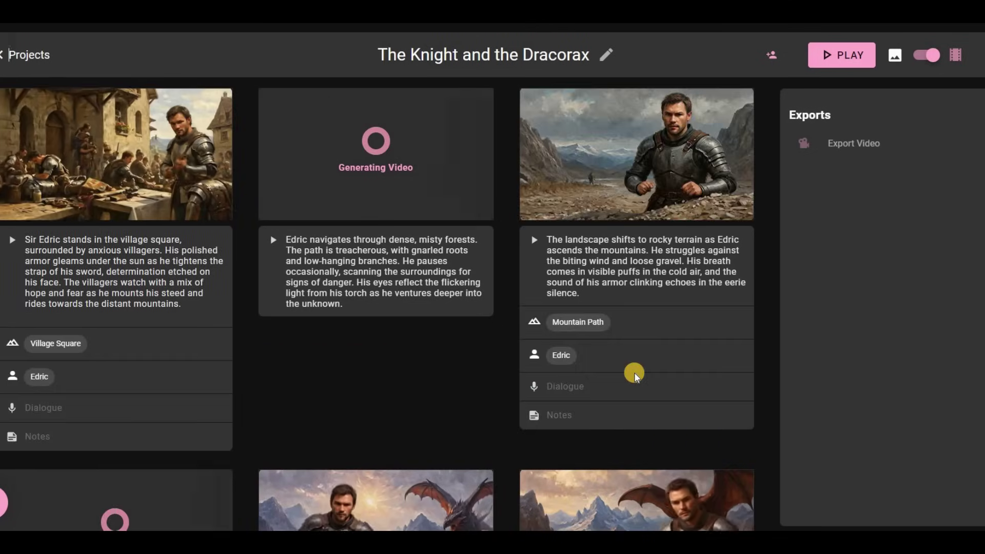
scroll(609, 345, down, 10)
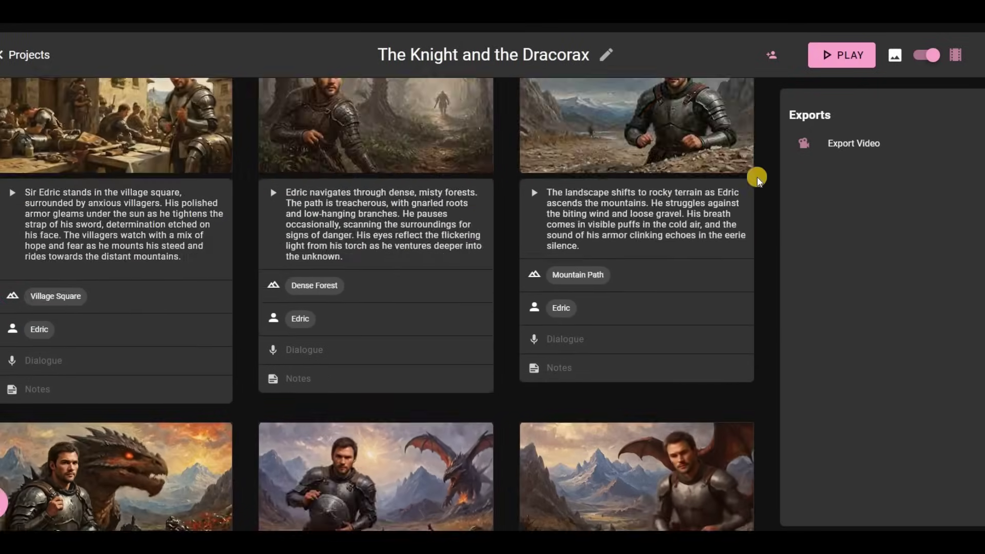
scroll(757, 179, up, 2)
click(823, 63)
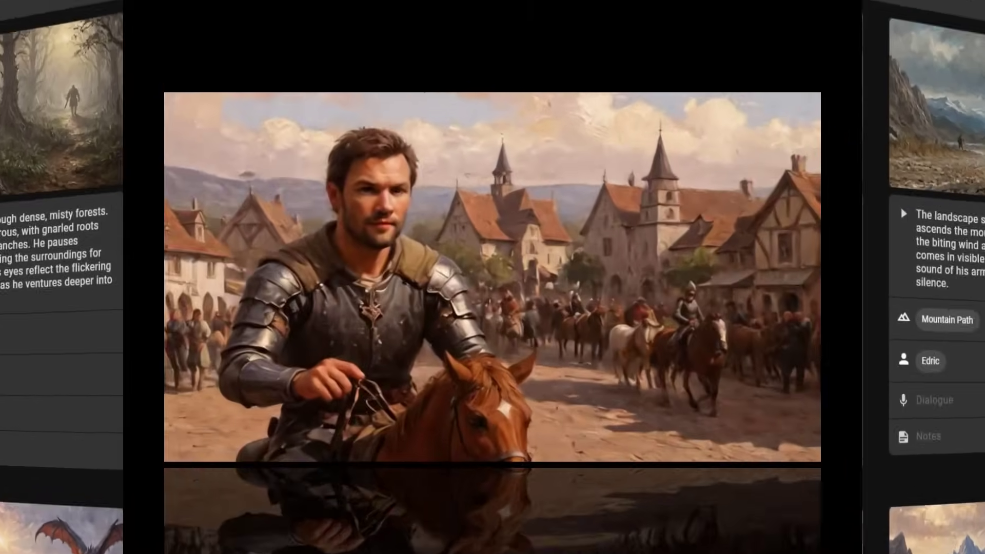